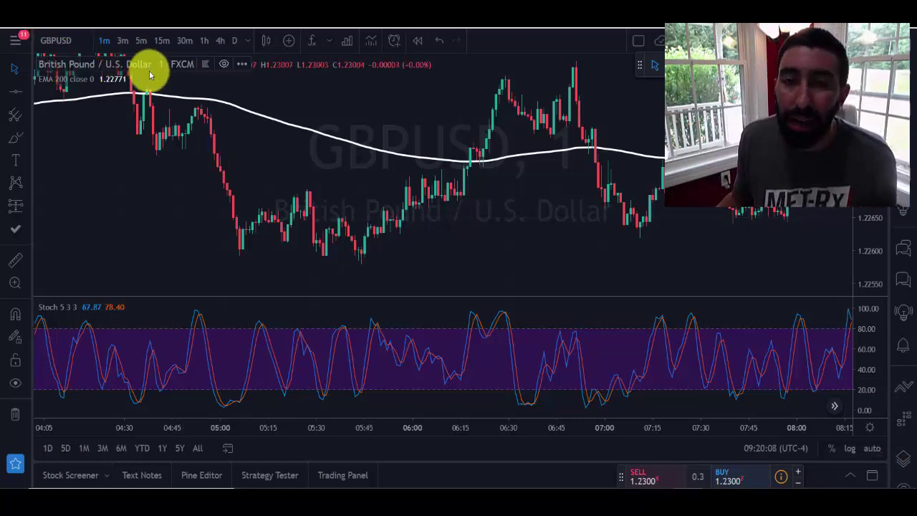
Examine the earlier GBPUSD one-minute price action relative to the 200 EMA and the stochastic
left_click_drag(483, 215, 721, 246)
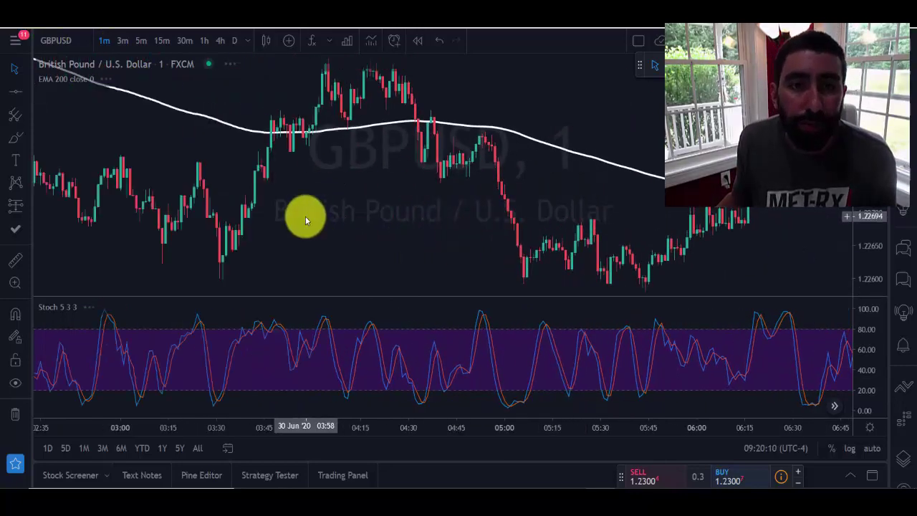
left_click_drag(411, 216, 624, 272)
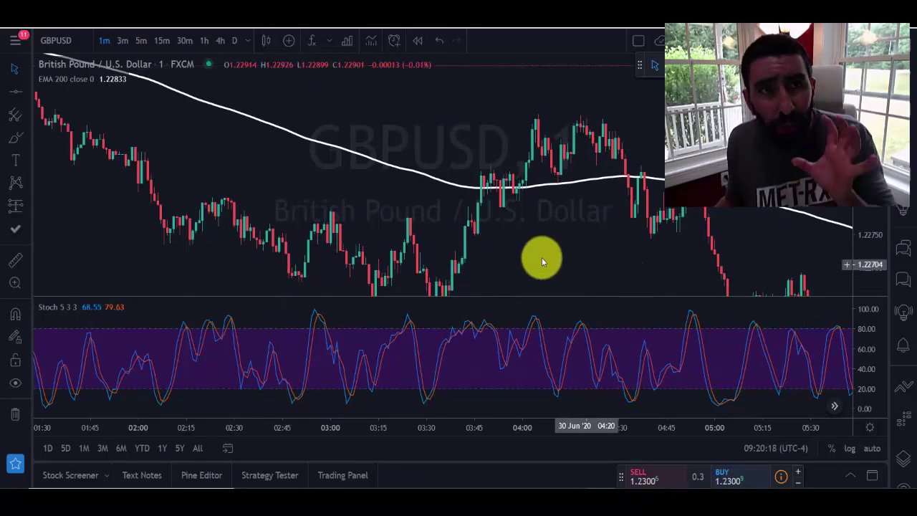
left_click_drag(518, 261, 748, 265)
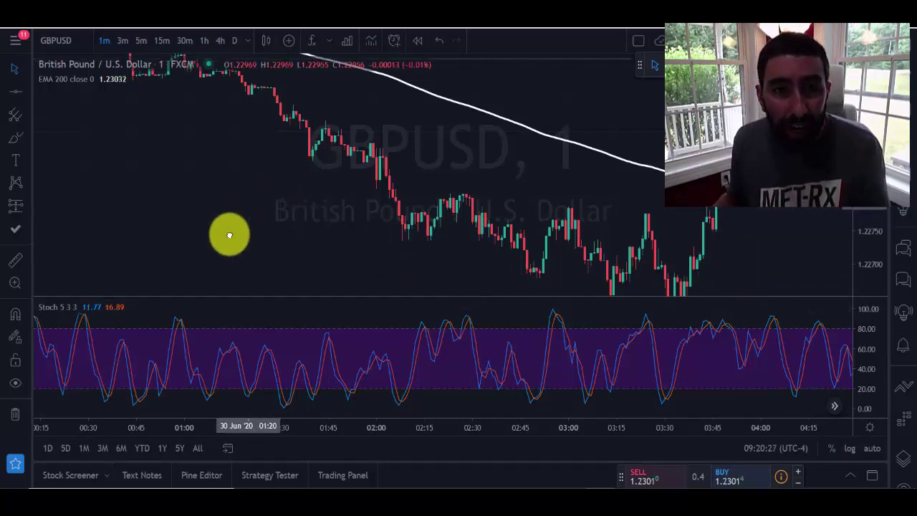
key("alt+r")
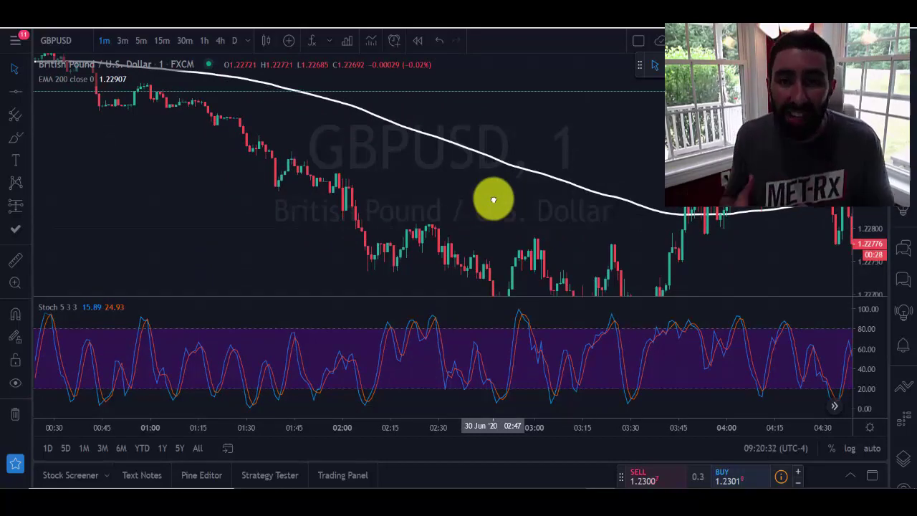
left_click_drag(493, 199, 467, 196)
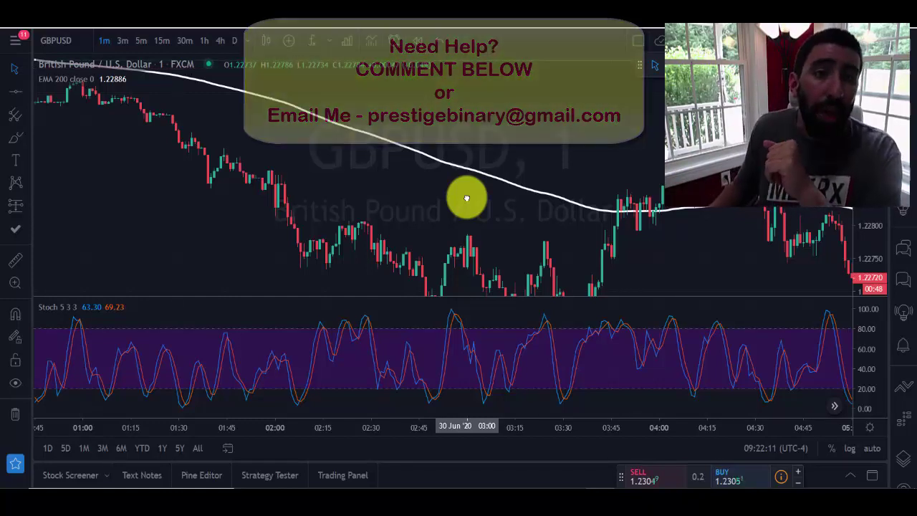
left_click_drag(491, 227, 298, 148)
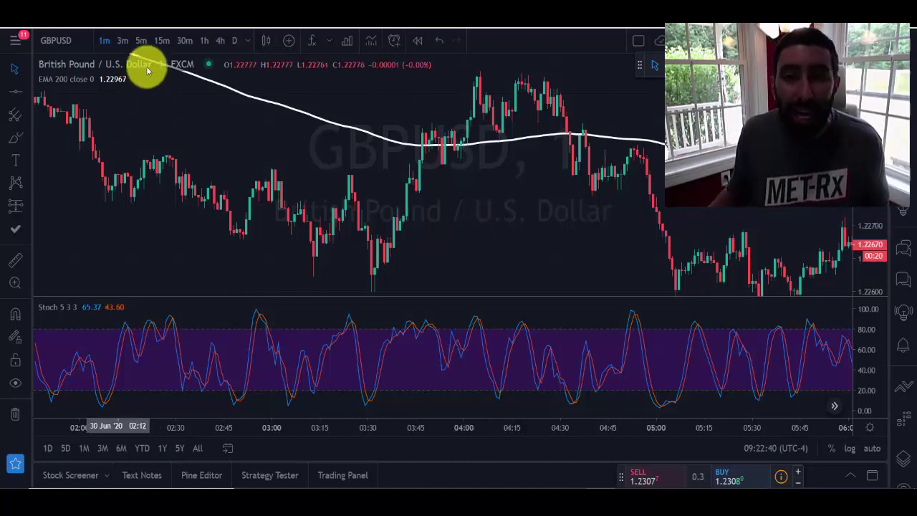
Search the indicator library for "moving" and for "stochast" without adding anything to the chart
left_click(315, 41)
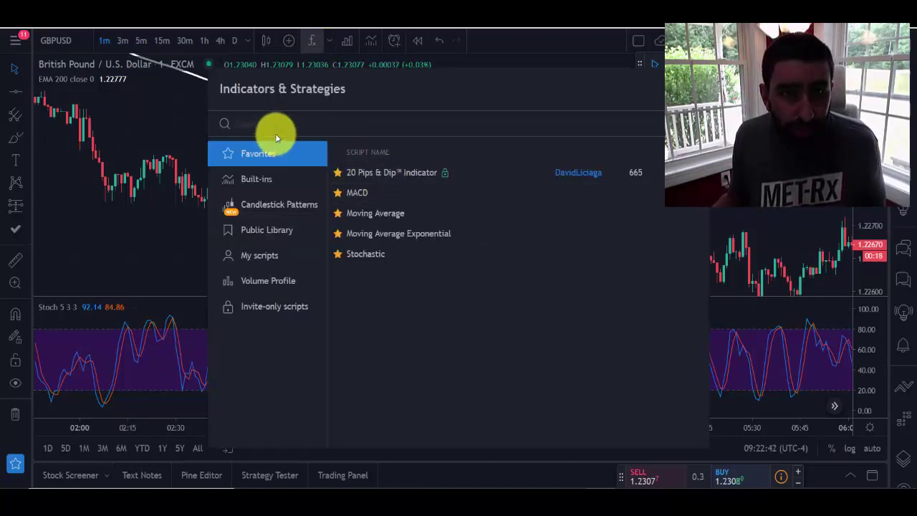
type("moving")
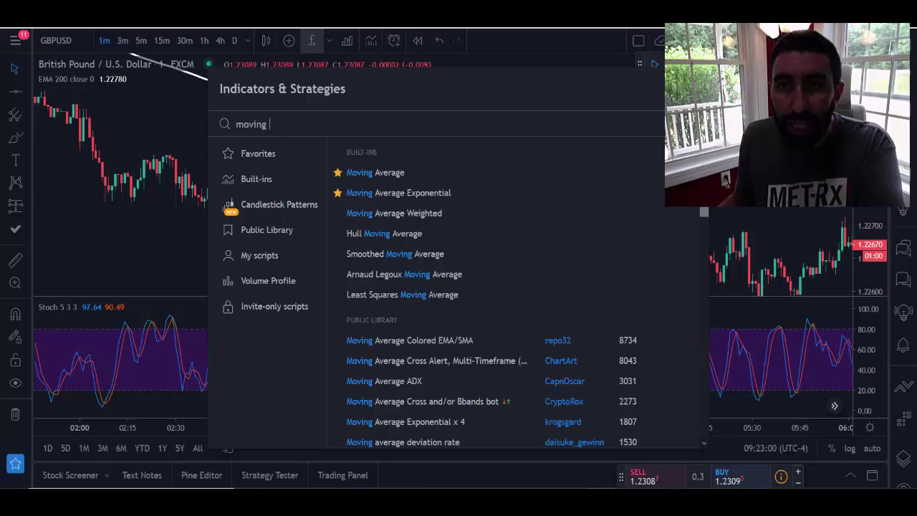
key("Escape")
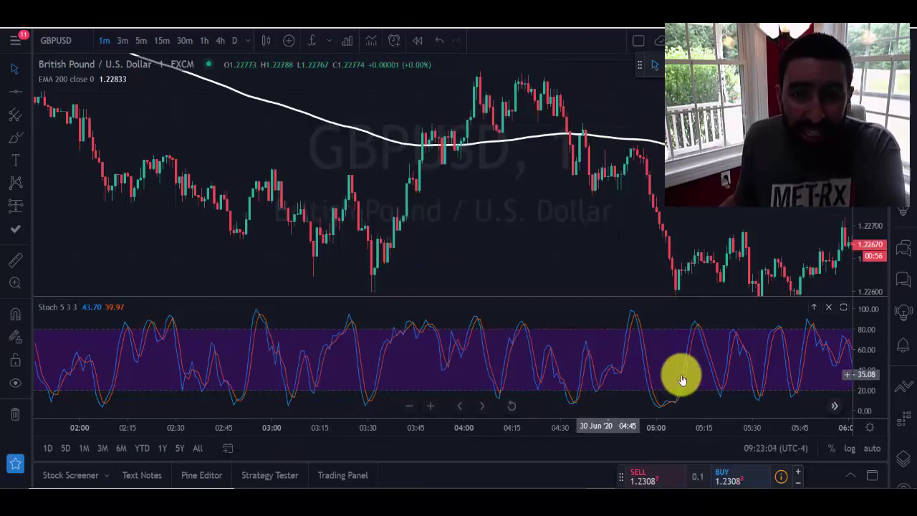
left_click(312, 40)
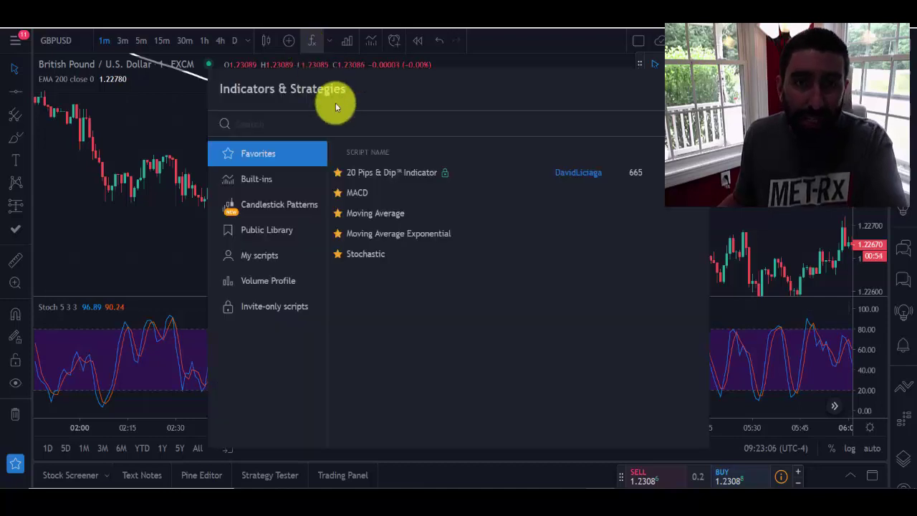
type("stochast")
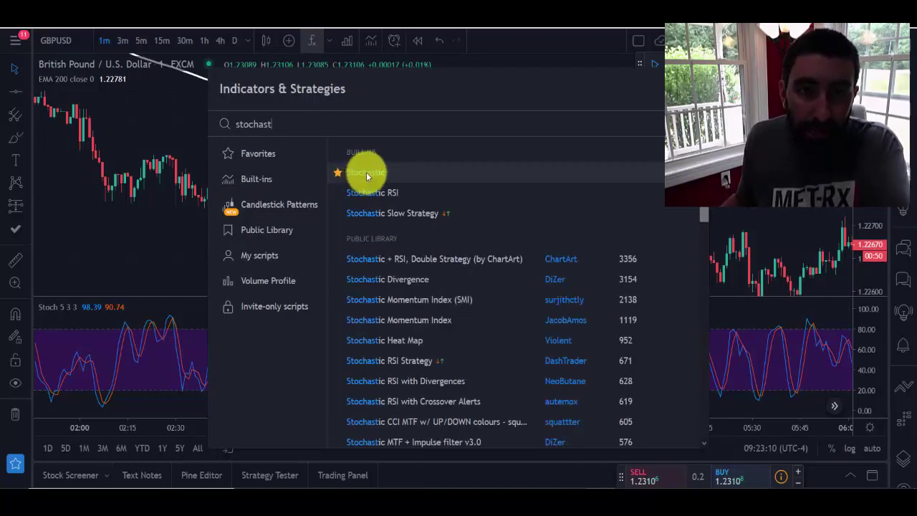
left_click(653, 89)
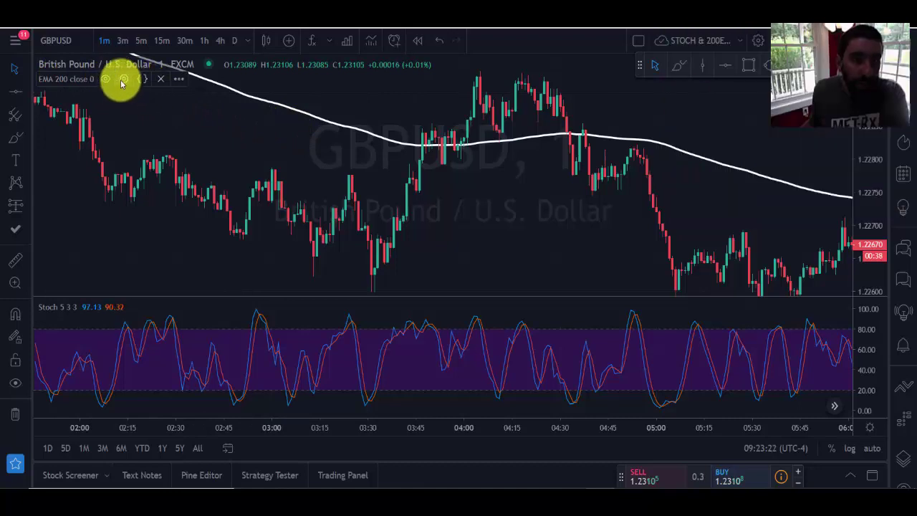
Review the EMA indicator's length, line colour and thickness settings
left_click(123, 79)
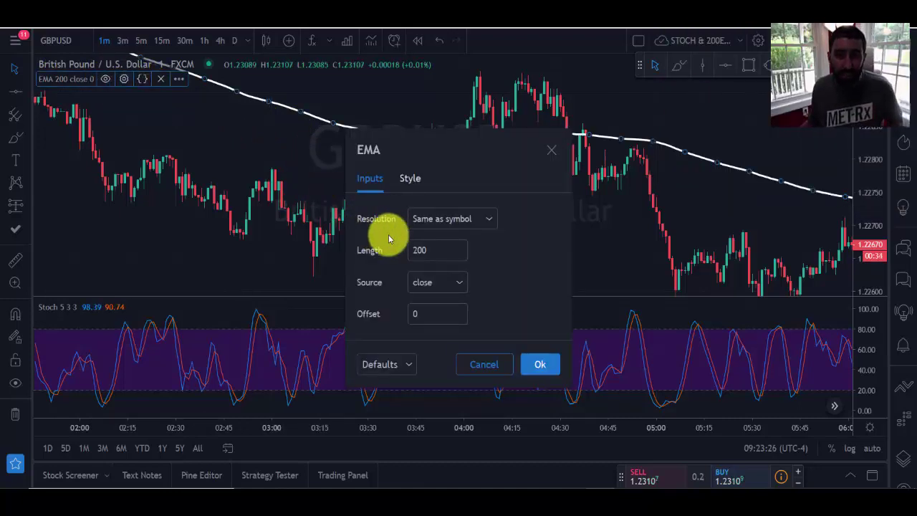
double_click(425, 248)
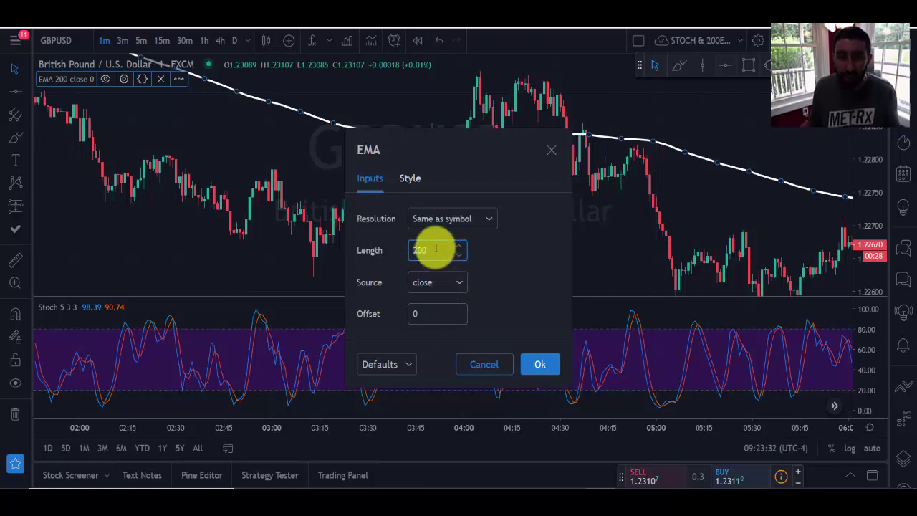
left_click(411, 179)
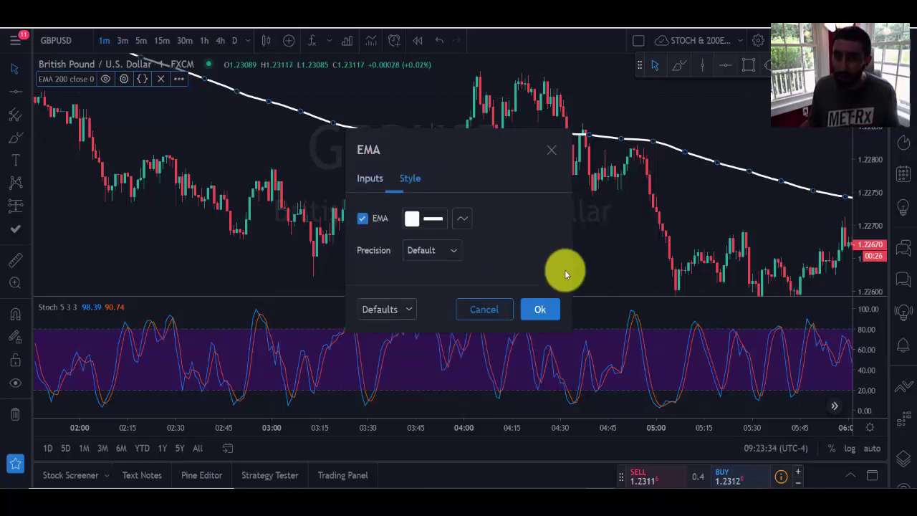
left_click(424, 225)
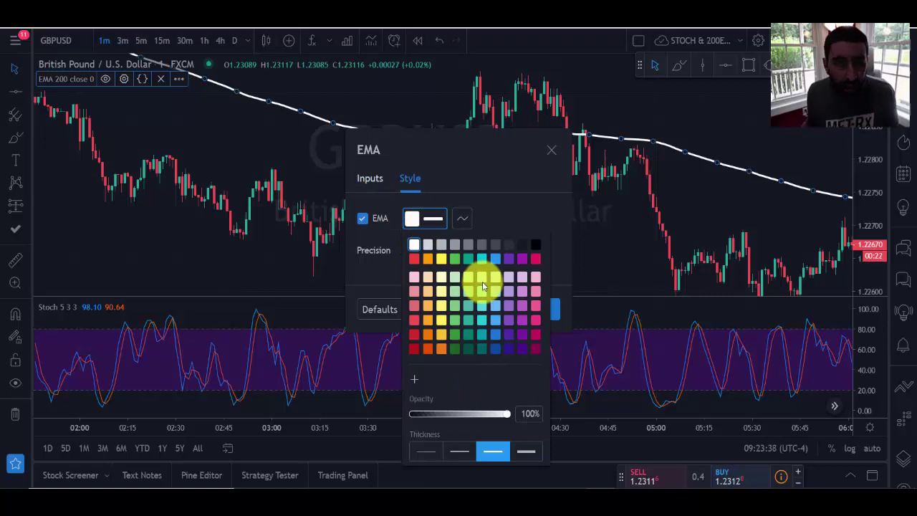
left_click(369, 179)
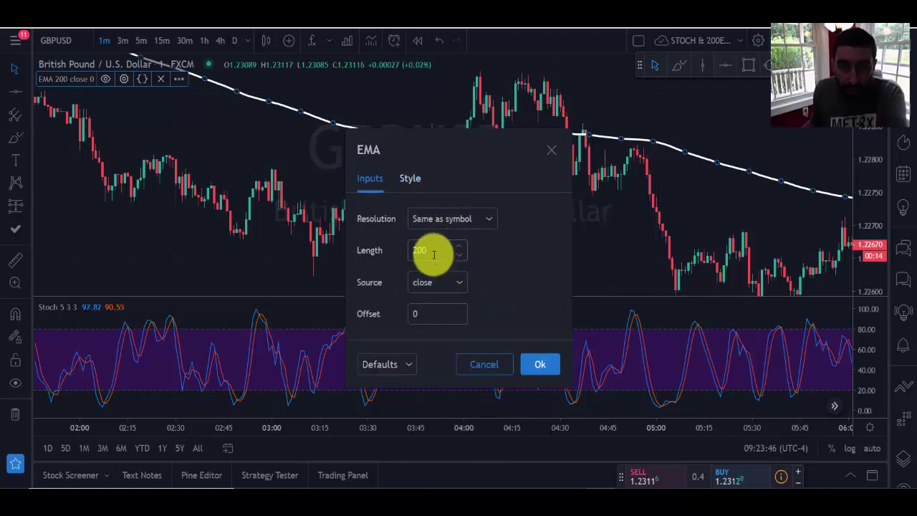
left_click(539, 364)
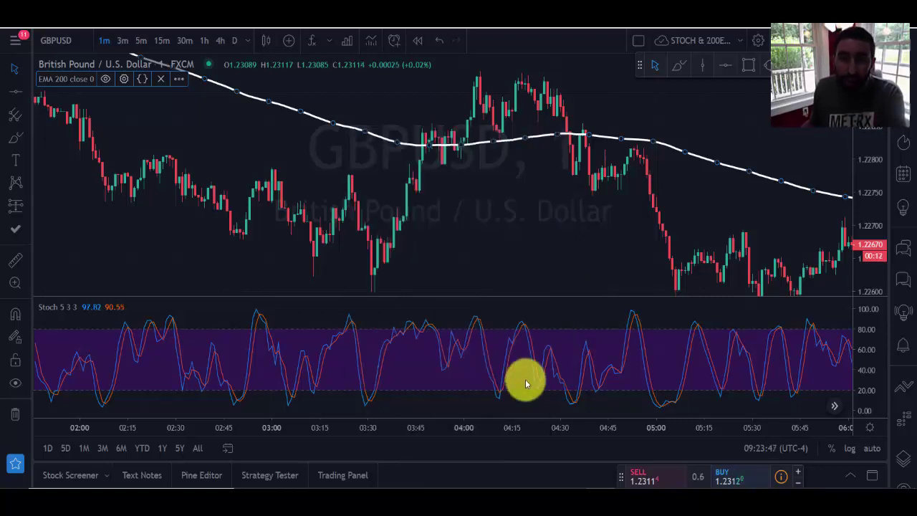
Set the Stochastic indicator's K value to 14
mouse_move(45, 303)
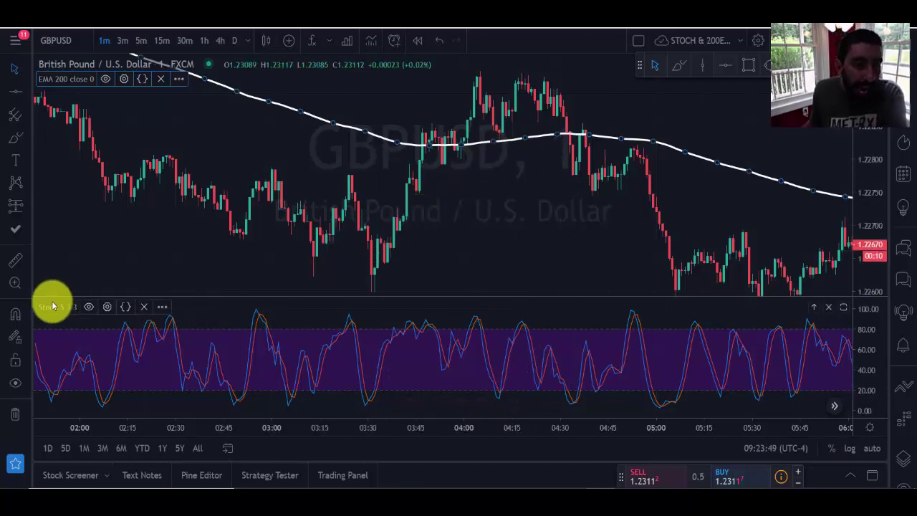
left_click(107, 308)
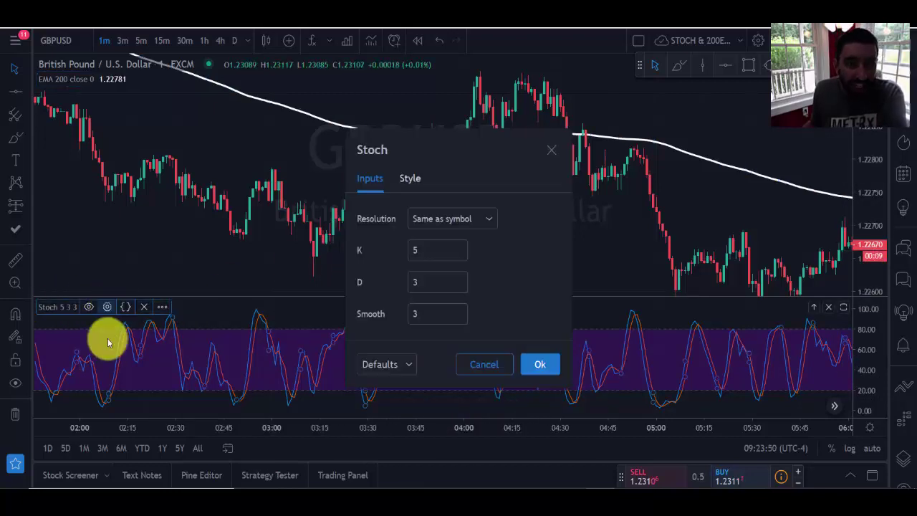
left_click(428, 249)
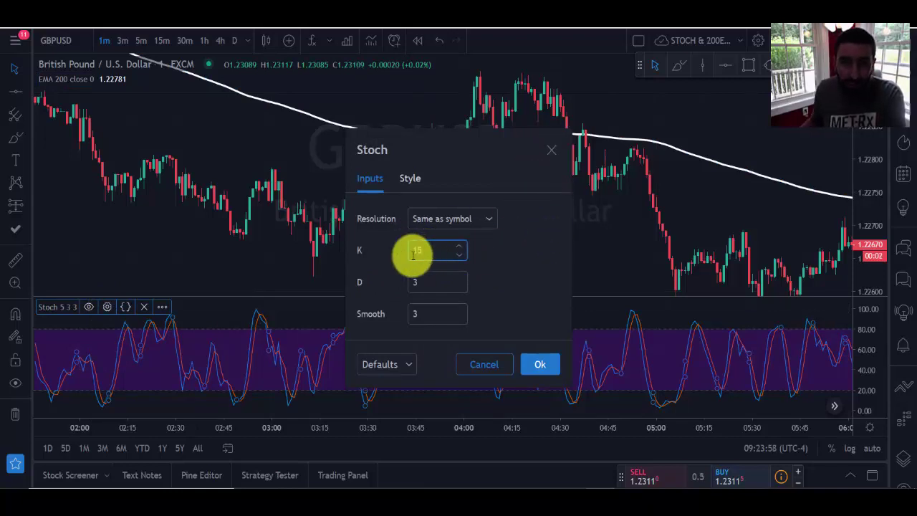
type("14")
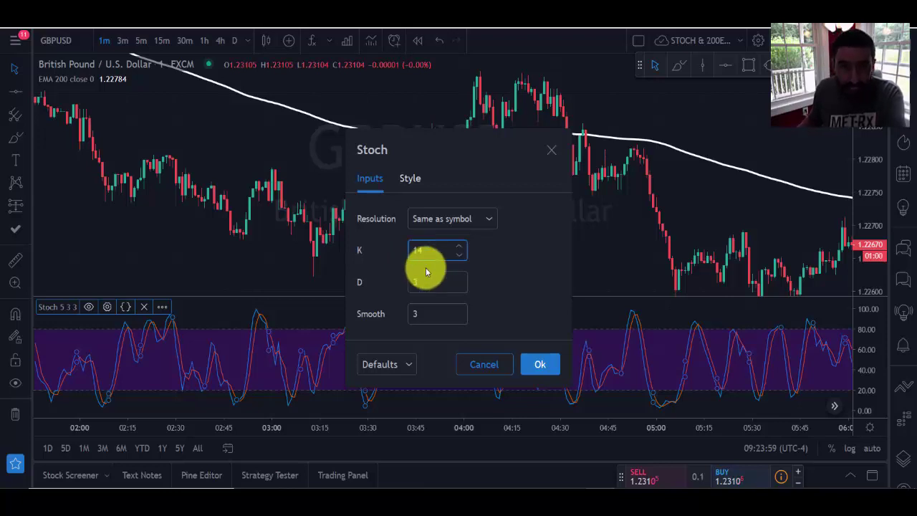
left_click(544, 363)
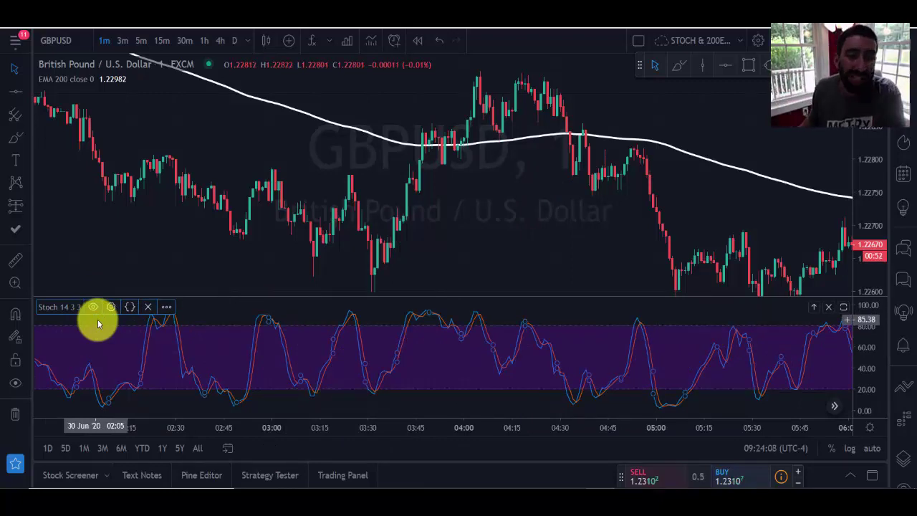
Set the Stochastic indicator's K value to 5
left_click(112, 306)
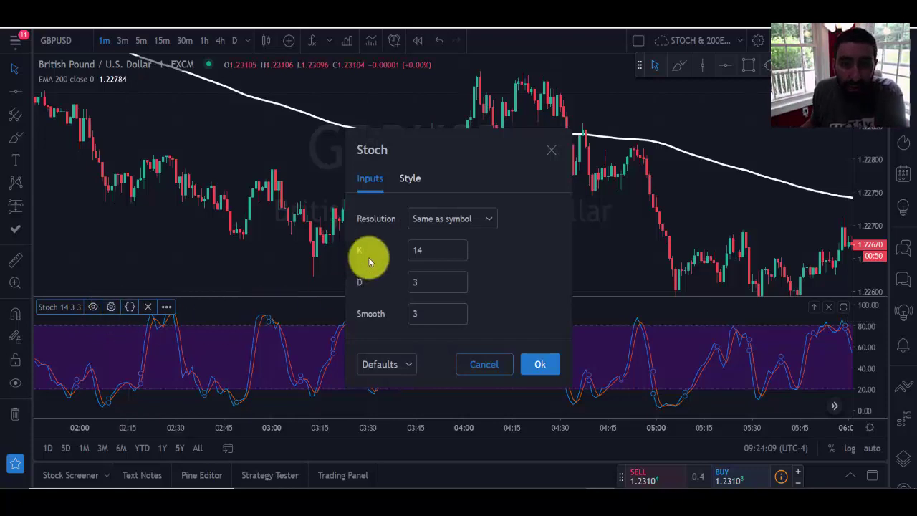
left_click_drag(423, 249, 401, 252)
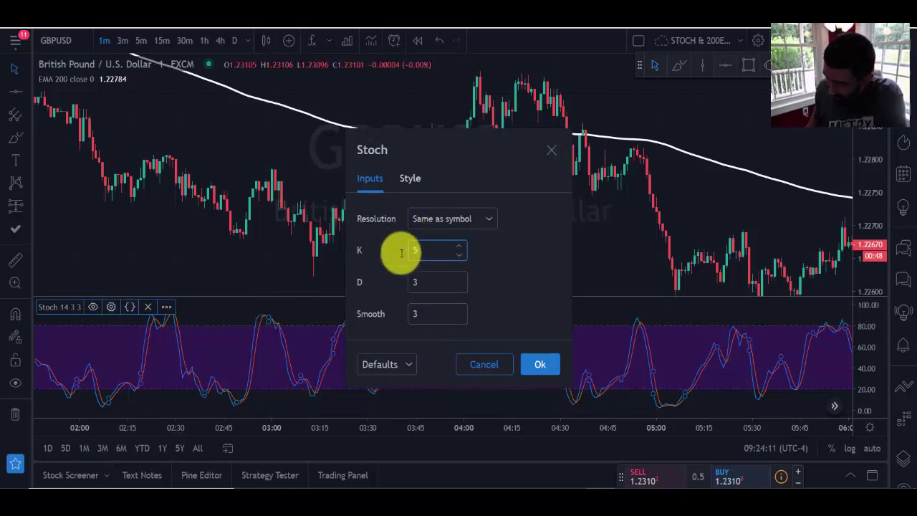
type("5")
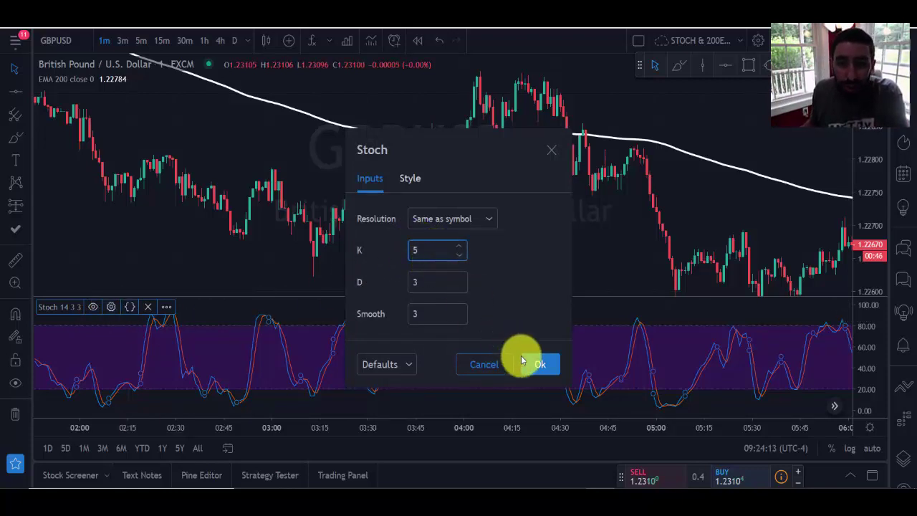
left_click(538, 364)
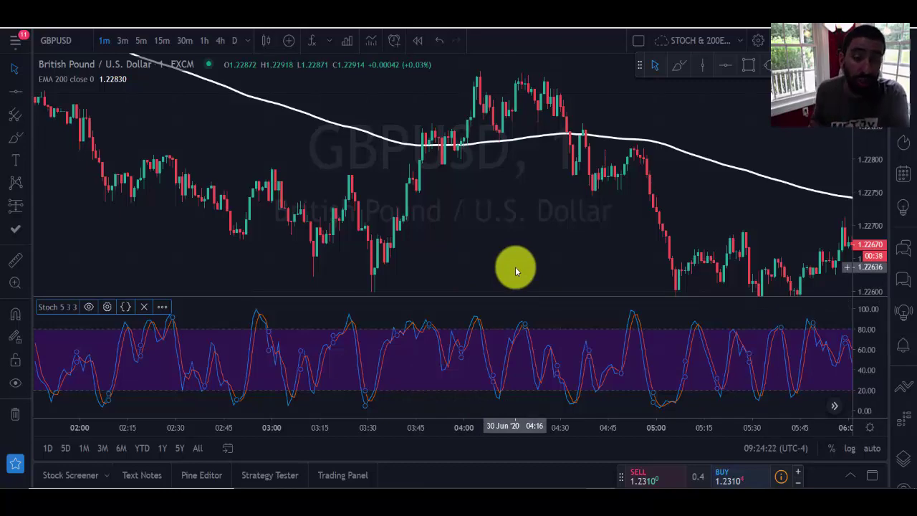
Examine the GBPUSD price trend around the 200 EMA back to the evening of 29 June
left_click_drag(538, 222, 584, 257)
left_click_drag(266, 220, 617, 273)
mouse_move(365, 151)
left_mouse_down()
mouse_move(415, 177)
mouse_move(368, 147)
left_mouse_up()
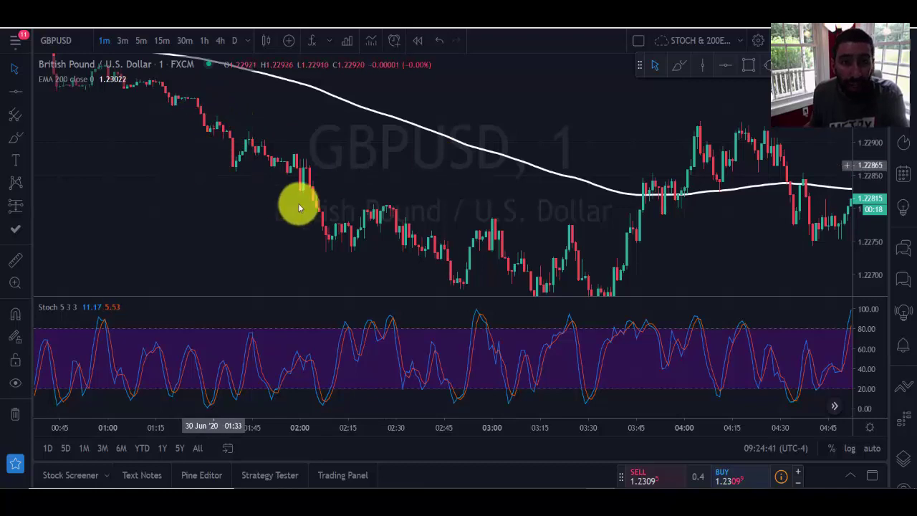
left_click_drag(455, 192, 512, 202)
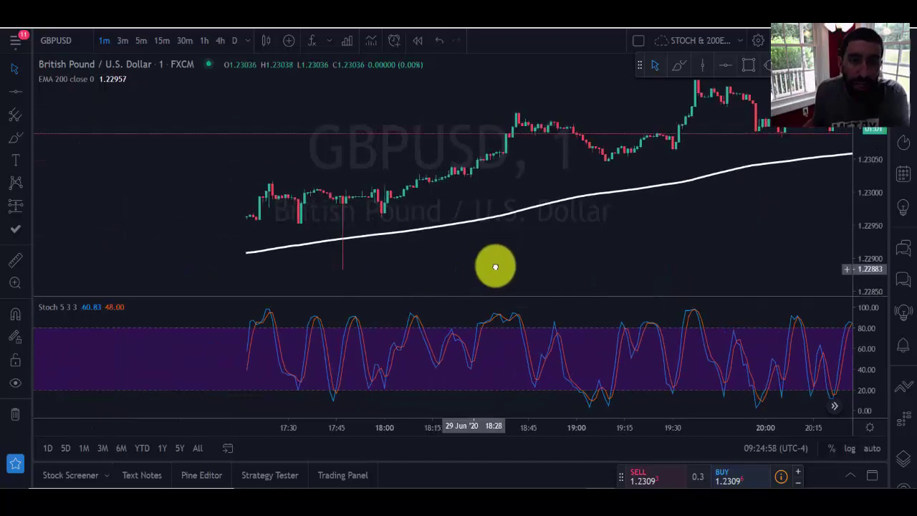
left_click_drag(495, 264, 368, 275)
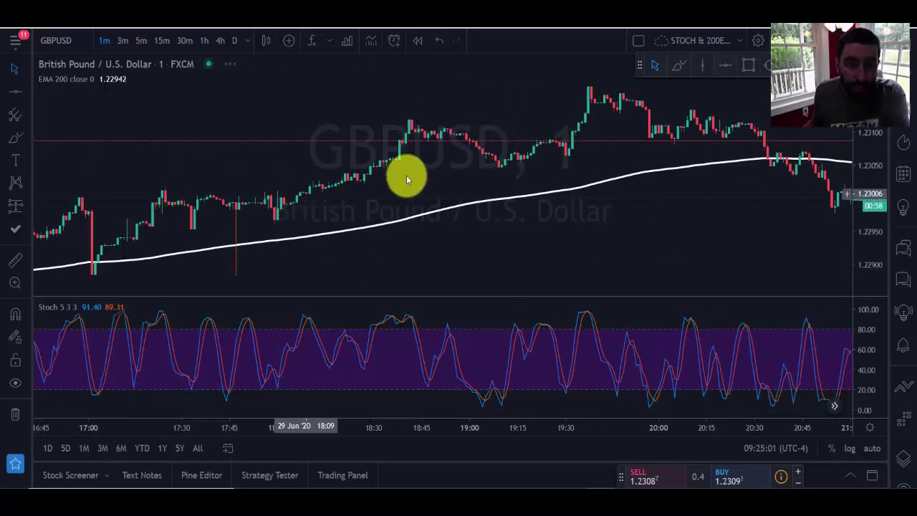
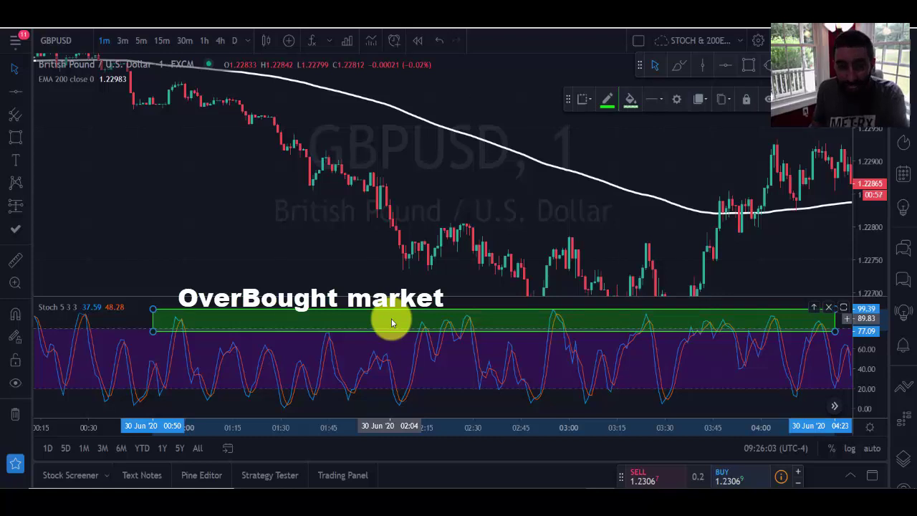
Draw a green rectangle over the stochastic's oversold zone, spanning about 24 to 8 from 00:26 to 04:17
left_click_drag(392, 323, 385, 337)
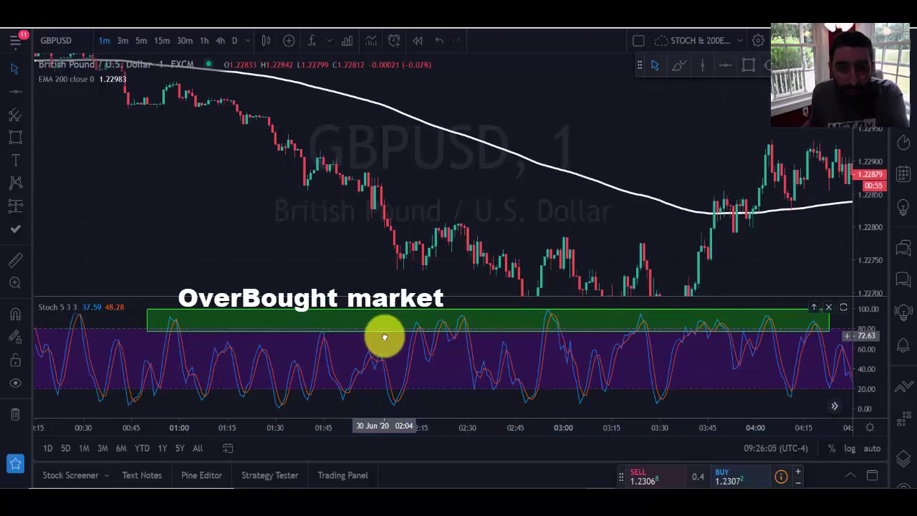
left_click(748, 65)
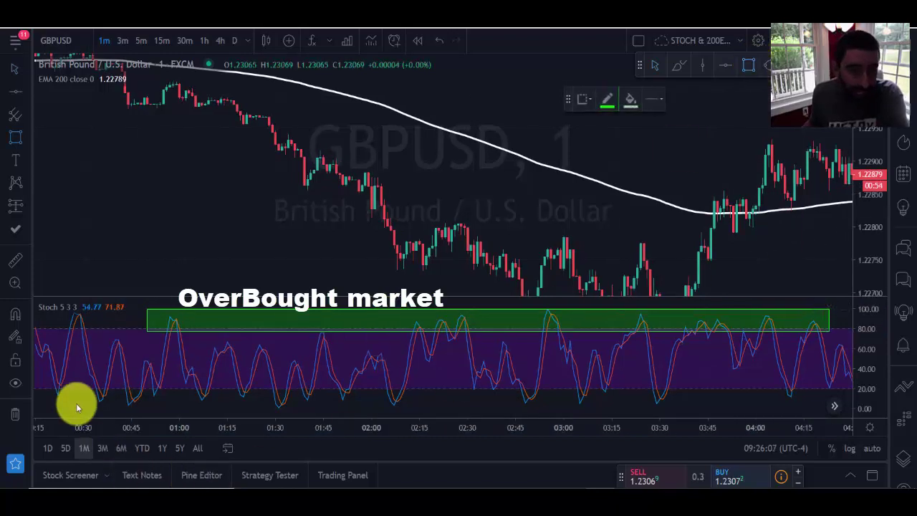
left_click_drag(71, 385, 812, 404)
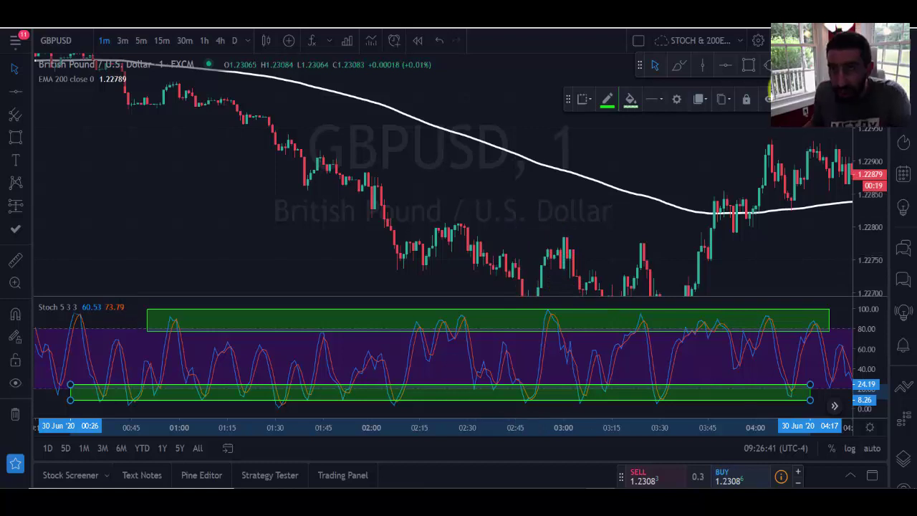
Delete the two green rectangles marking the oversold and overbought zones of the stochastic
key("Delete")
left_click(826, 328)
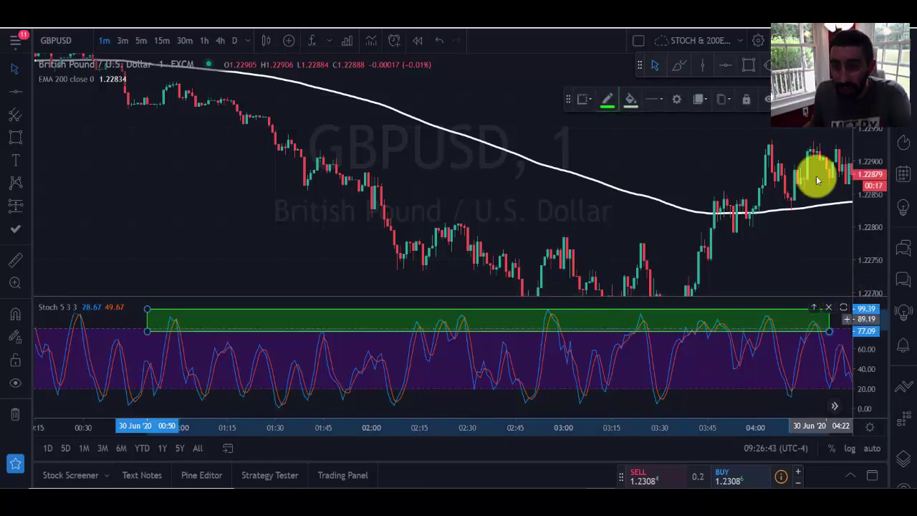
key("Delete")
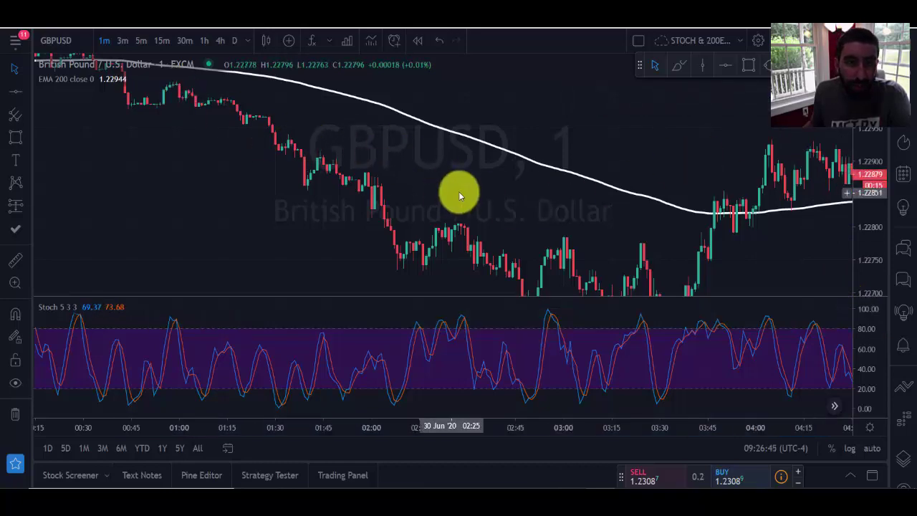
Draw a green rectangle over the stochastic's overbought zone from about 02:10 to 04:20
left_click_drag(459, 191, 325, 164)
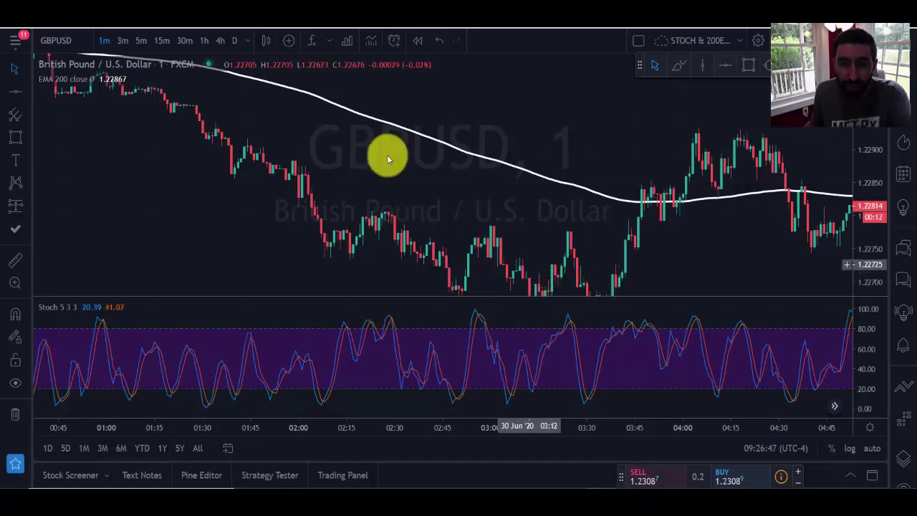
left_click_drag(423, 170, 471, 123)
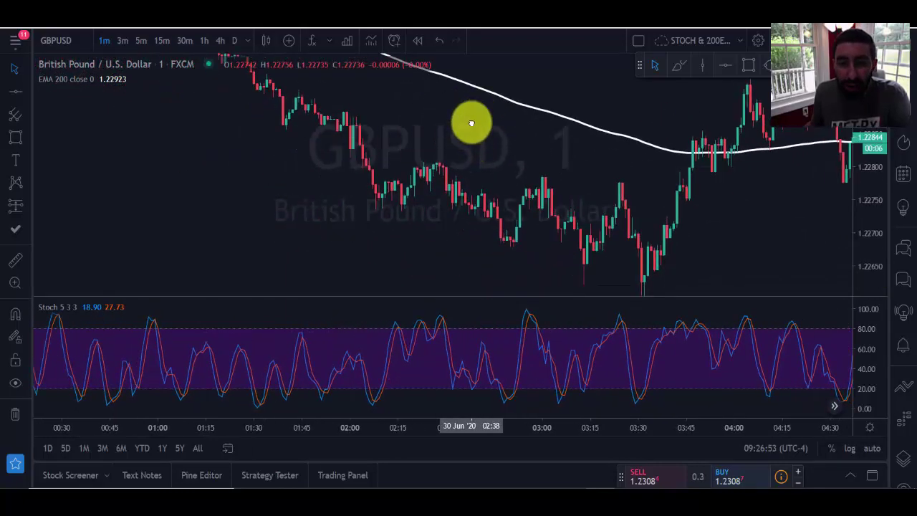
left_click(747, 65)
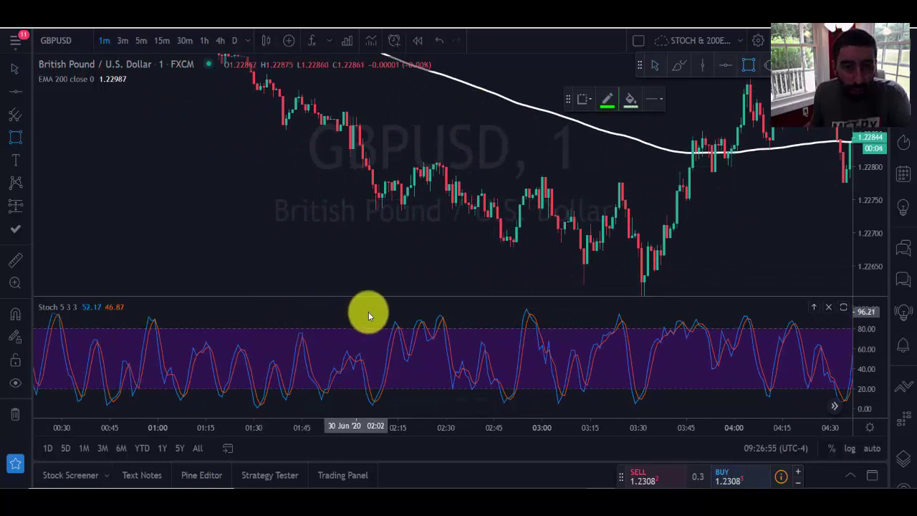
left_click_drag(380, 305, 805, 337)
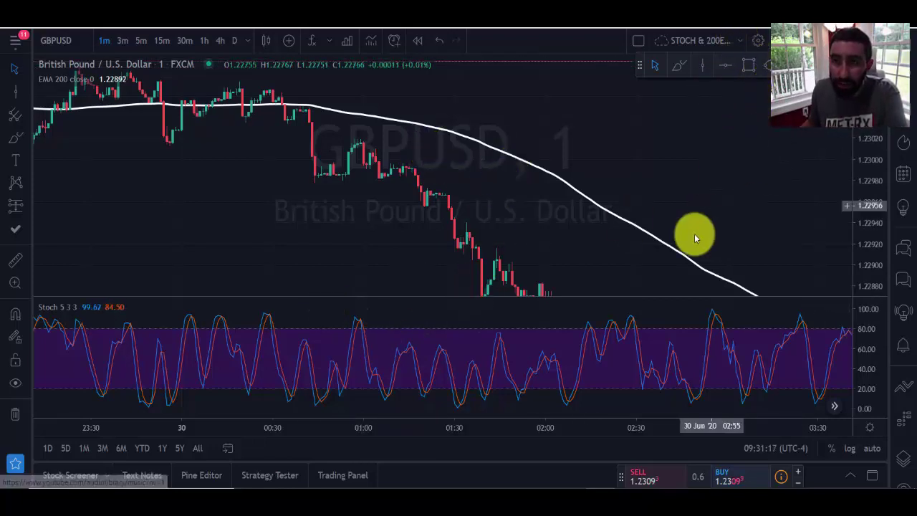
Place a yellow dashed vertical line on the stochastic at its overbought peak near 01:00
left_click_drag(768, 179, 655, 174)
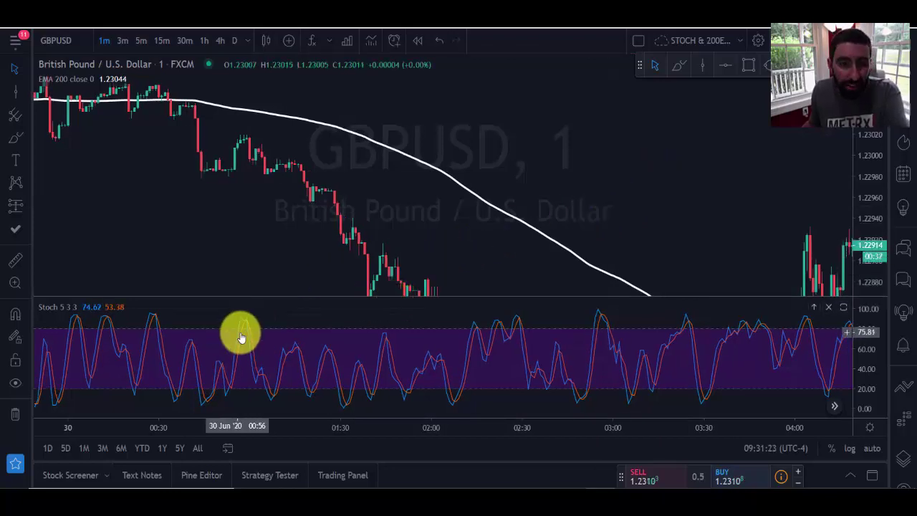
left_click(709, 70)
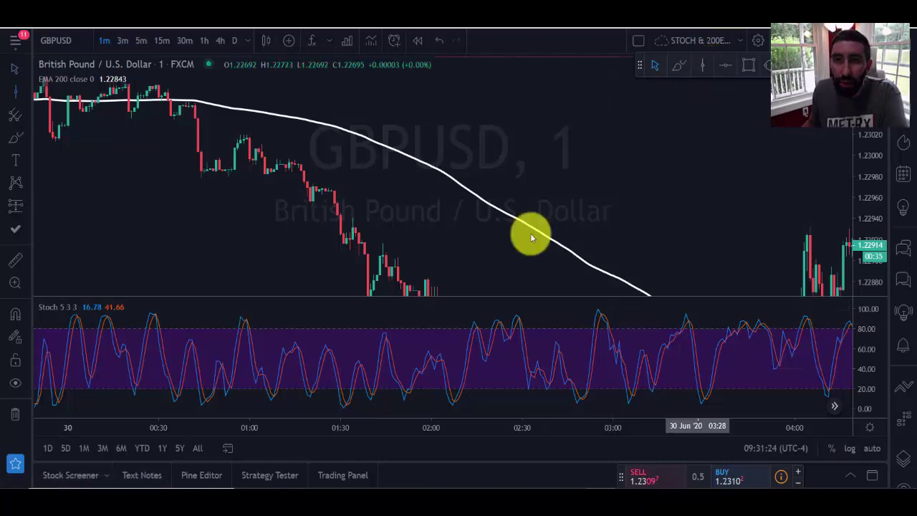
left_click(247, 324)
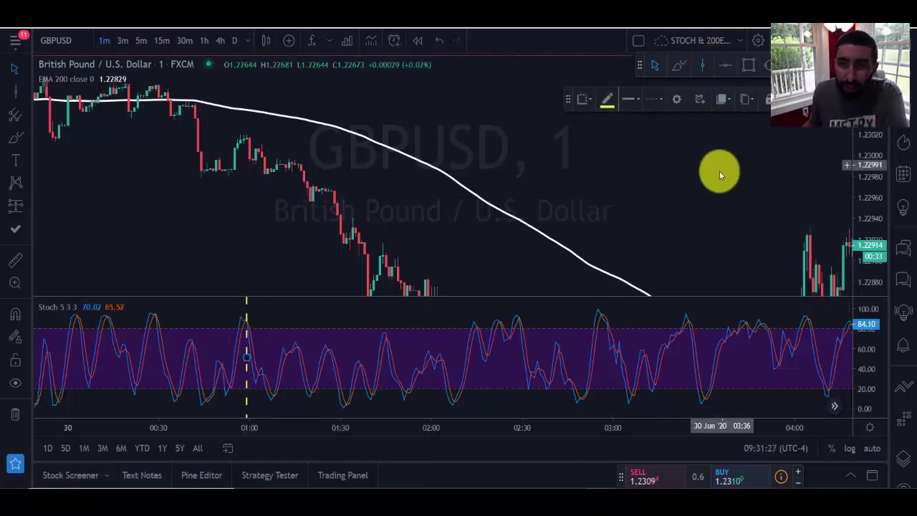
Circle the stochastic's overbought crossover near 01:00 with a red ellipse and mark the same candle on the price chart with a vertical line
scroll(728, 182, "left", 5)
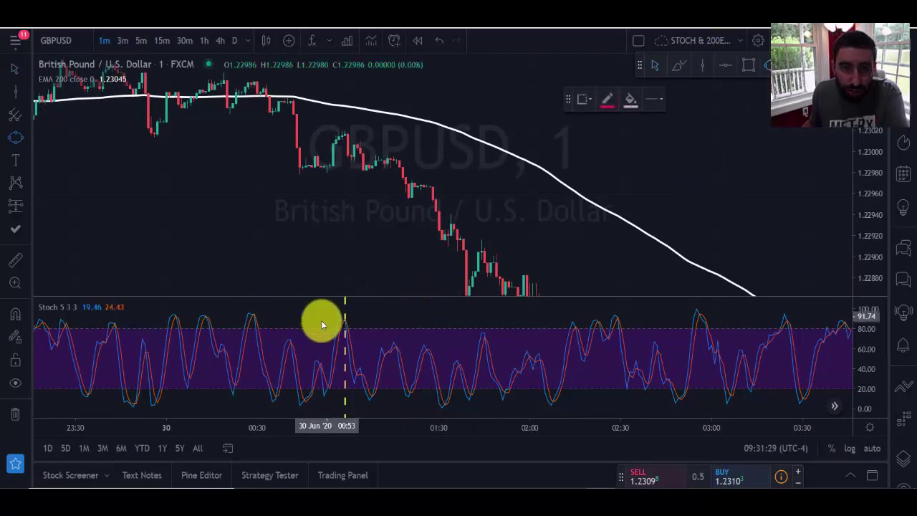
left_click(330, 316)
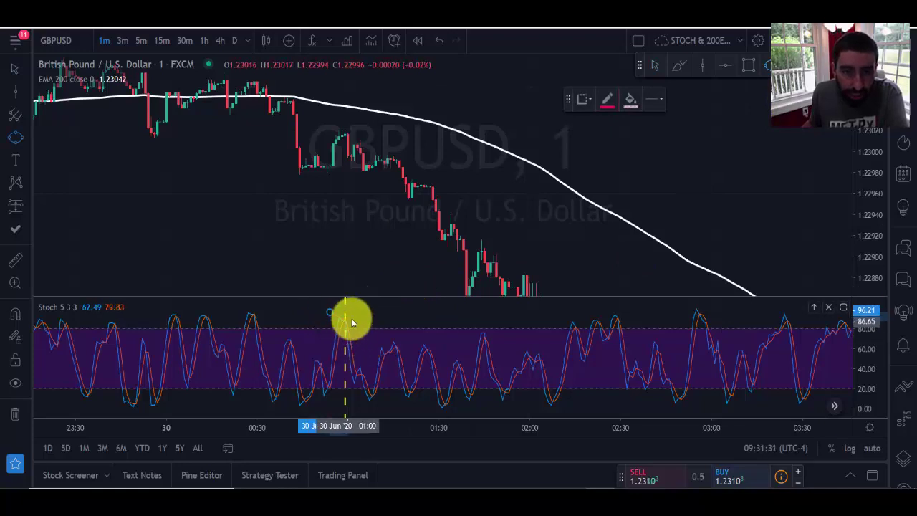
left_click(347, 324)
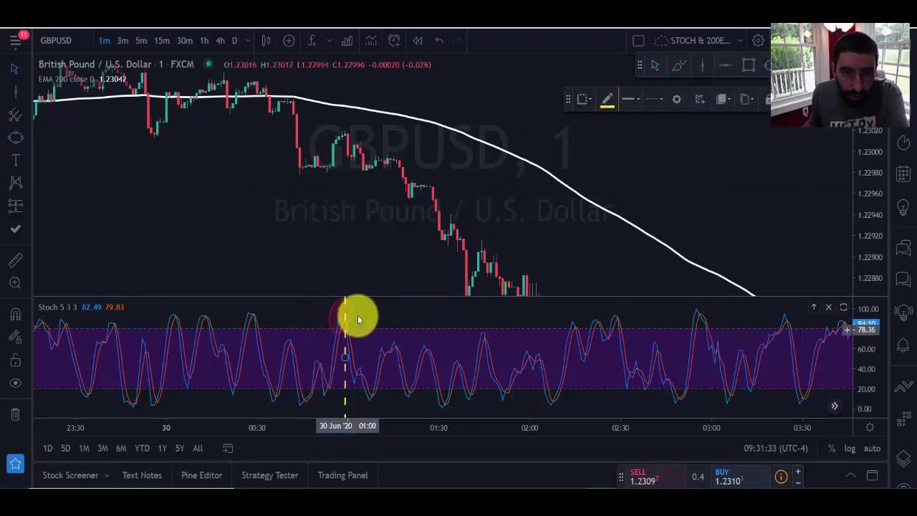
left_click(347, 328)
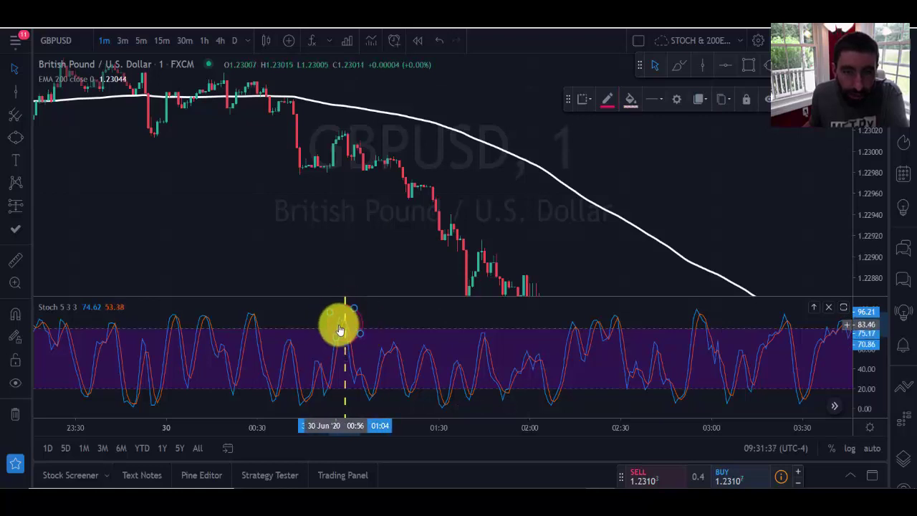
left_click(701, 68)
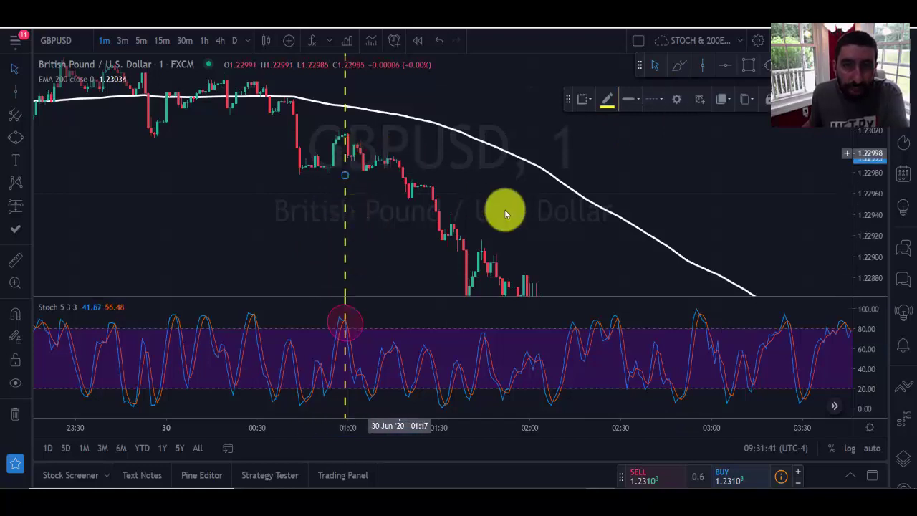
Draw a small green rectangle over the price candles just after the vertical line, ending at 01:03
scroll(545, 208, "up", 2)
left_click_drag(439, 251, 495, 215)
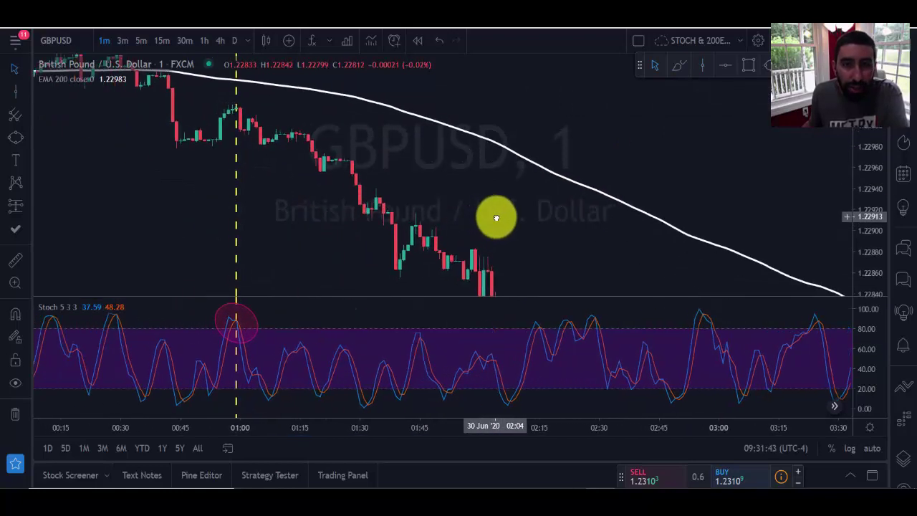
left_click(750, 69)
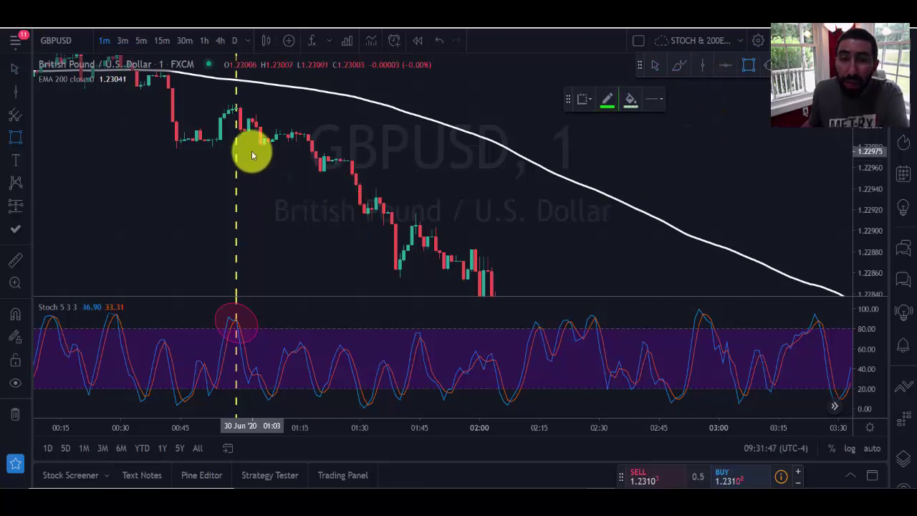
left_click_drag(237, 111, 255, 142)
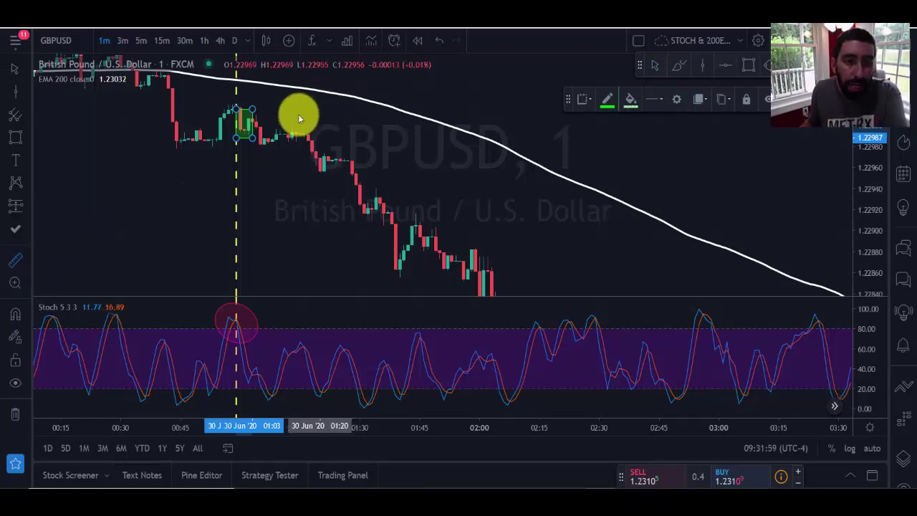
Measure the price drop from the 01:00 entry candle to 01:35, and clear the measurement
left_click(241, 124, "shift")
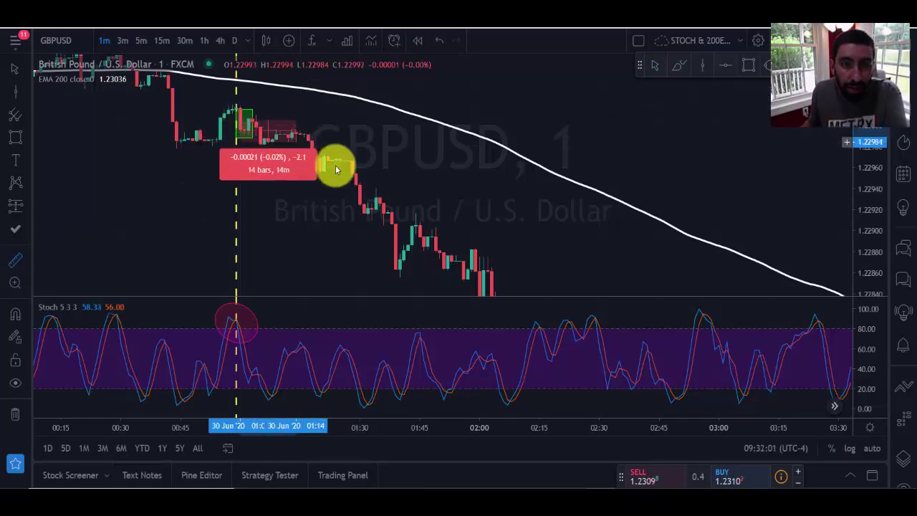
left_click(420, 268)
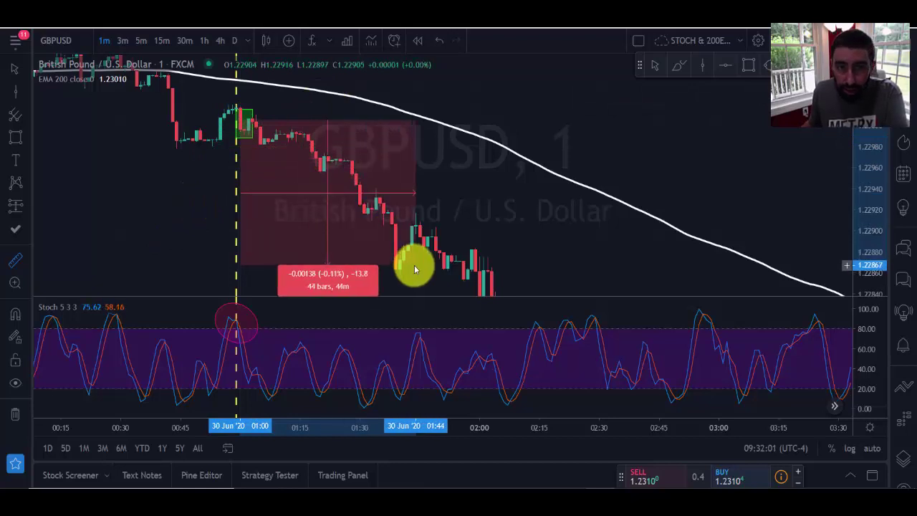
left_click(381, 224)
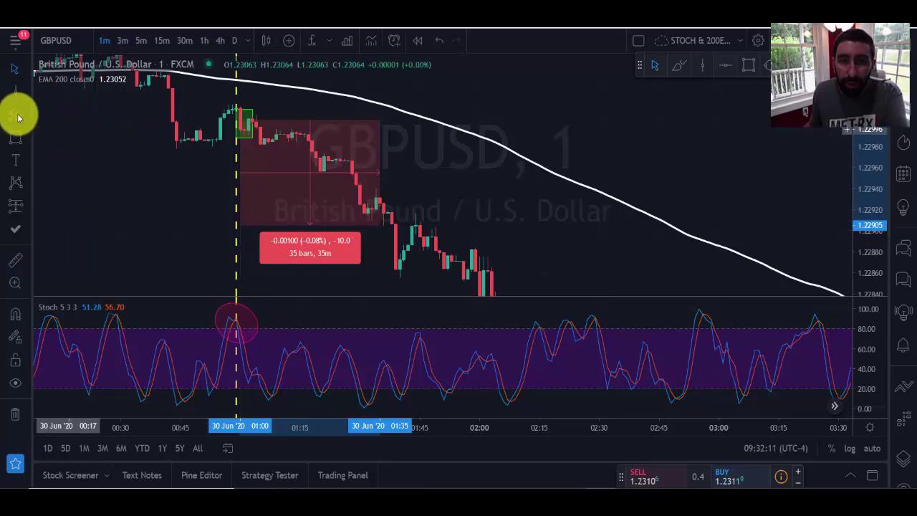
left_click(13, 69)
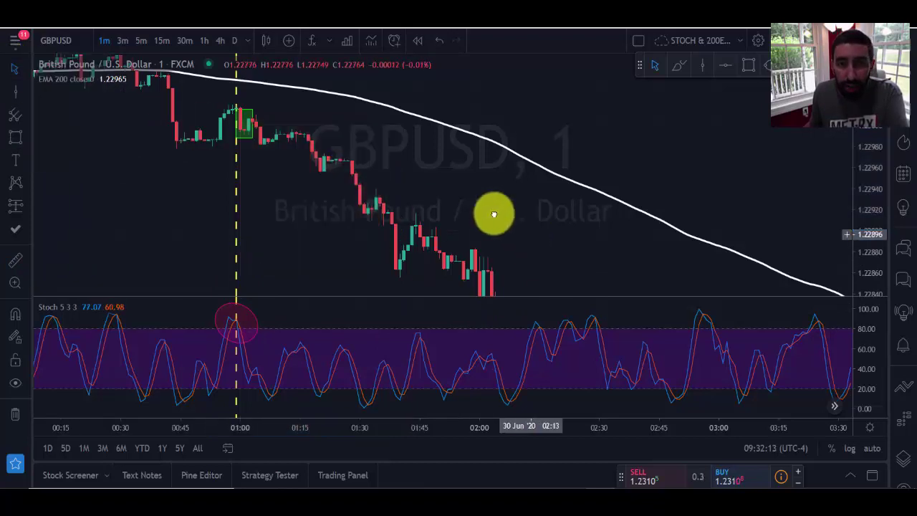
Draw a small green rectangle around the stochastic's lower peak near 01:45, ending at 01:49
left_click_drag(492, 210, 403, 157)
scroll(439, 163, "down", 2)
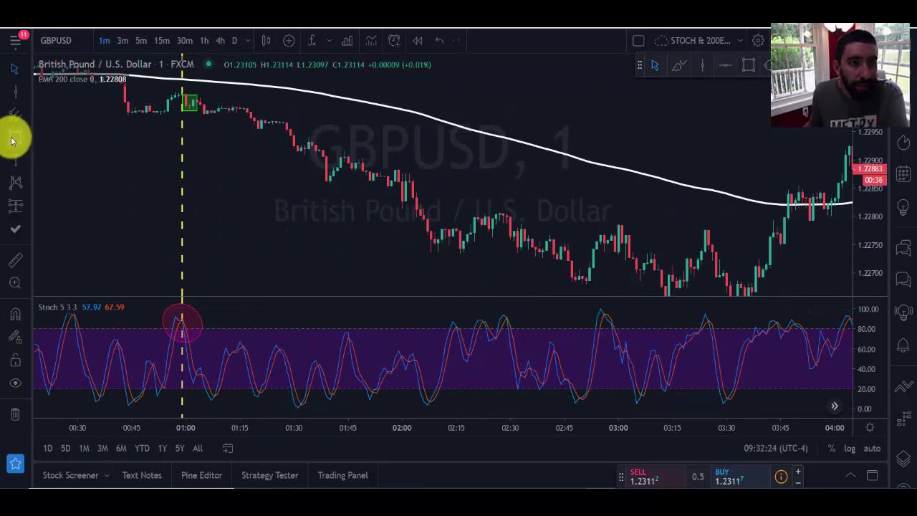
left_click(748, 64)
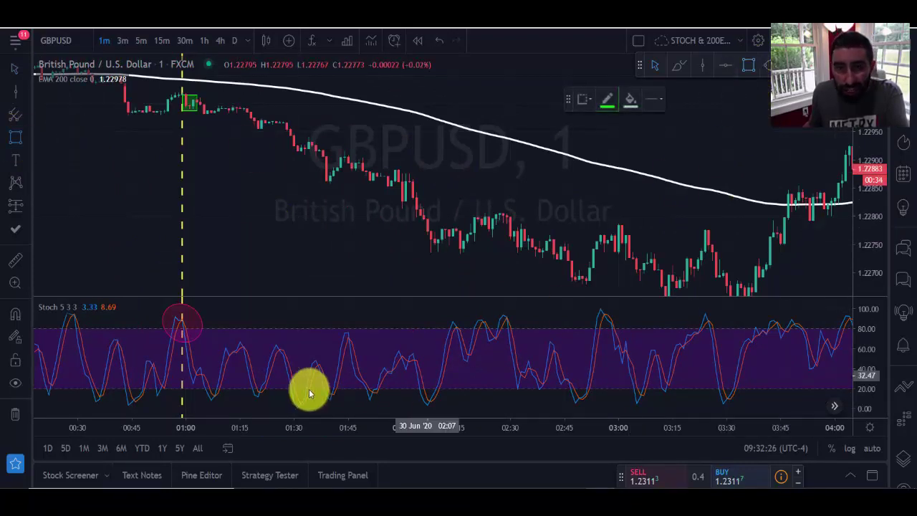
left_click_drag(336, 324, 362, 343)
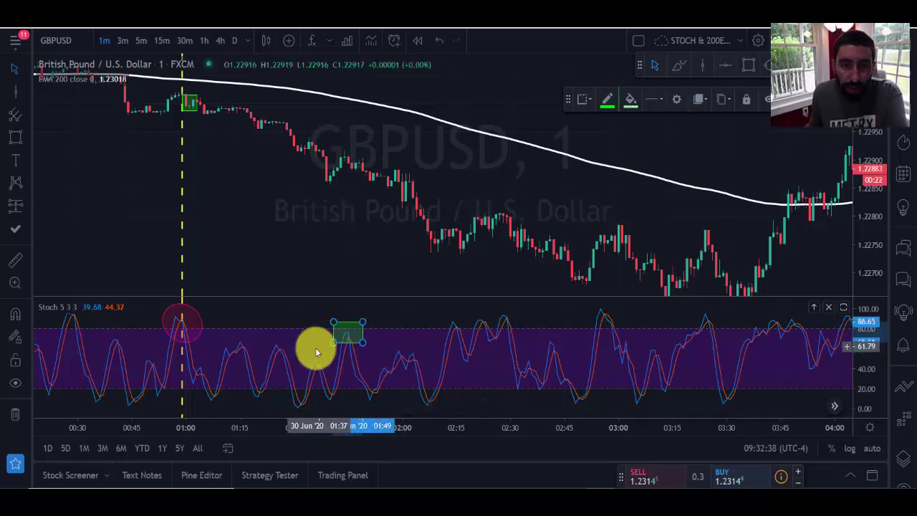
Mark the stochastic's middle zone from 01:10 to 03:59, about 63 to 42, with a rectangle in red
left_click(748, 65)
left_click_drag(222, 346, 832, 366)
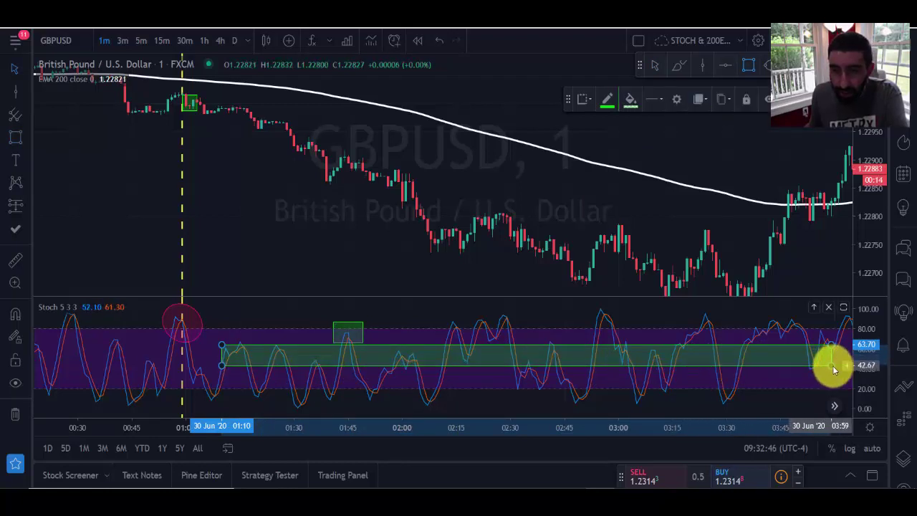
left_click(630, 99)
left_click(634, 144)
left_click(607, 99)
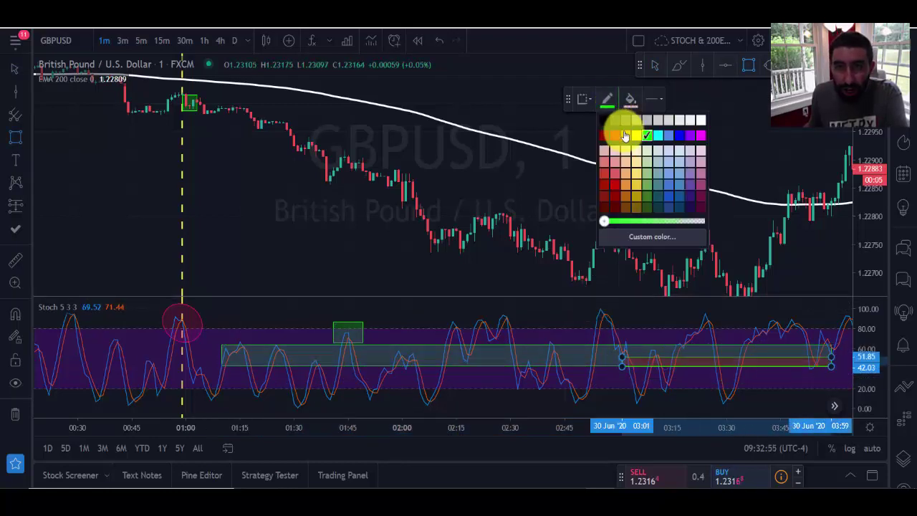
left_click(605, 136)
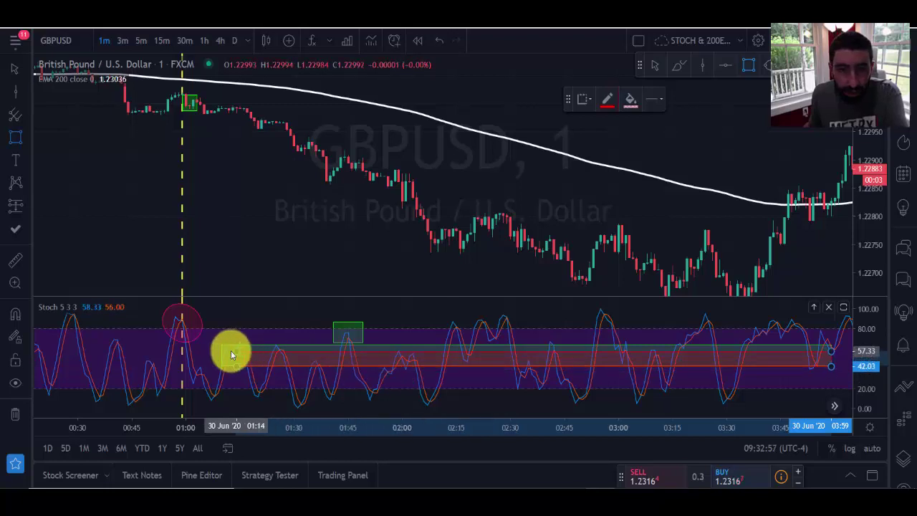
left_click_drag(222, 349, 222, 348)
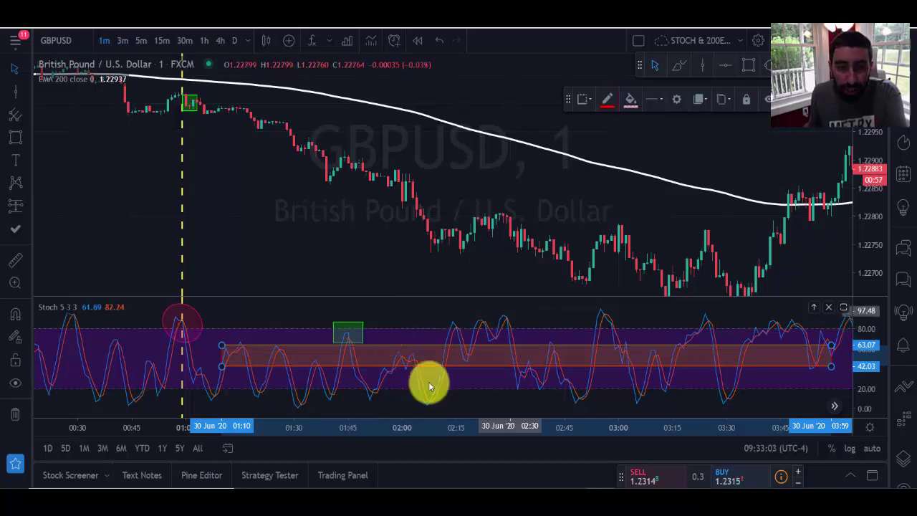
Remove all drawings and draw a rectangle around the stochastic's peak near 01:45, spanning about 87 to 61 and ending at 01:51
left_click(16, 415)
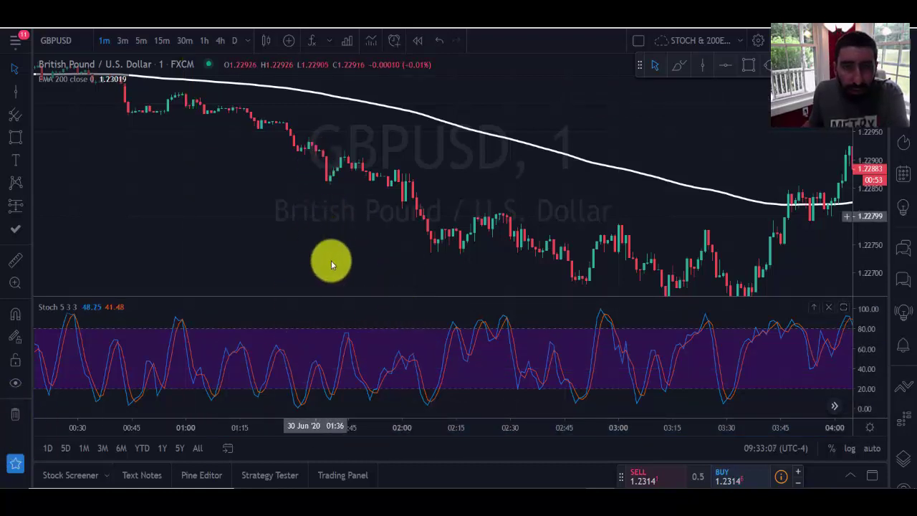
left_click(749, 64)
left_click(334, 322)
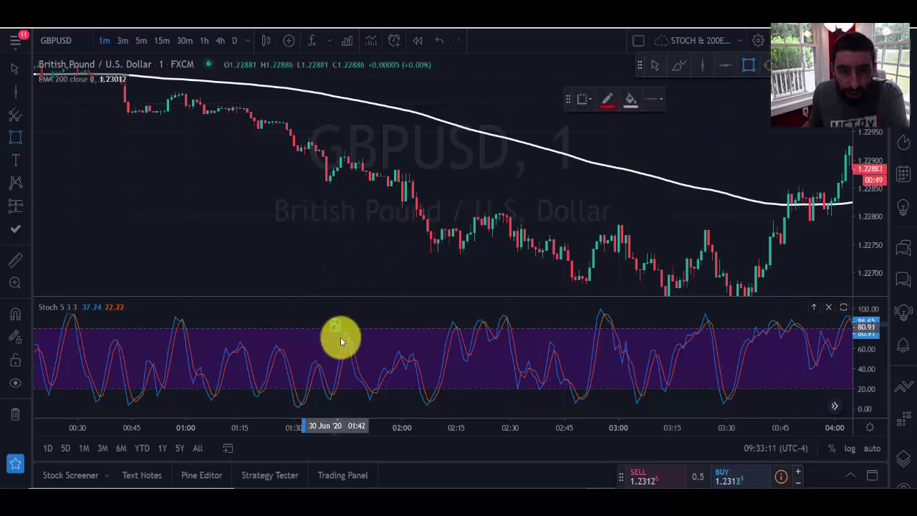
left_click(370, 348)
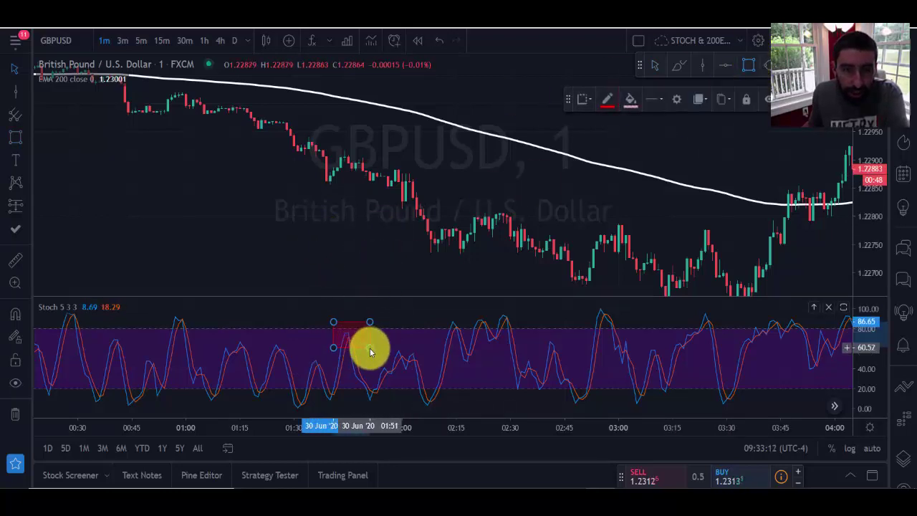
Set the border and fill colours of the rectangle around the stochastic peak to green
left_click(622, 106)
left_click(647, 135)
left_click(637, 101)
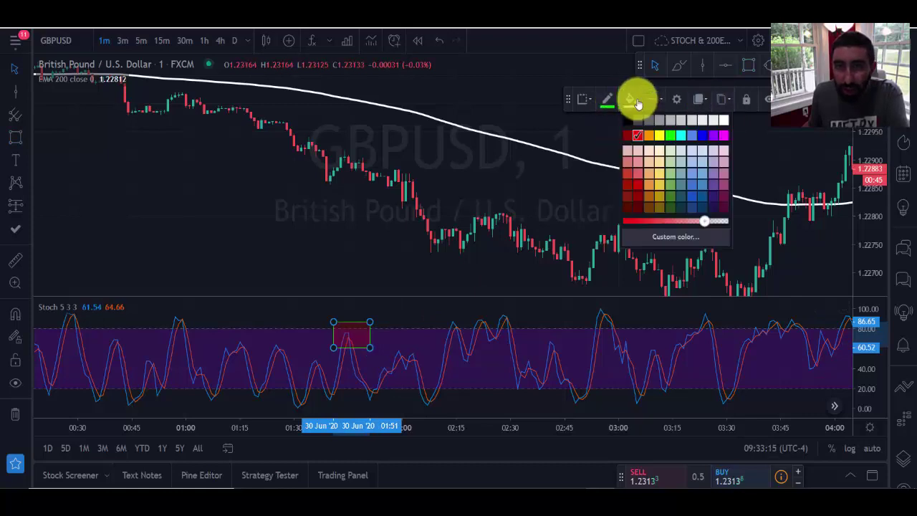
left_click(670, 137)
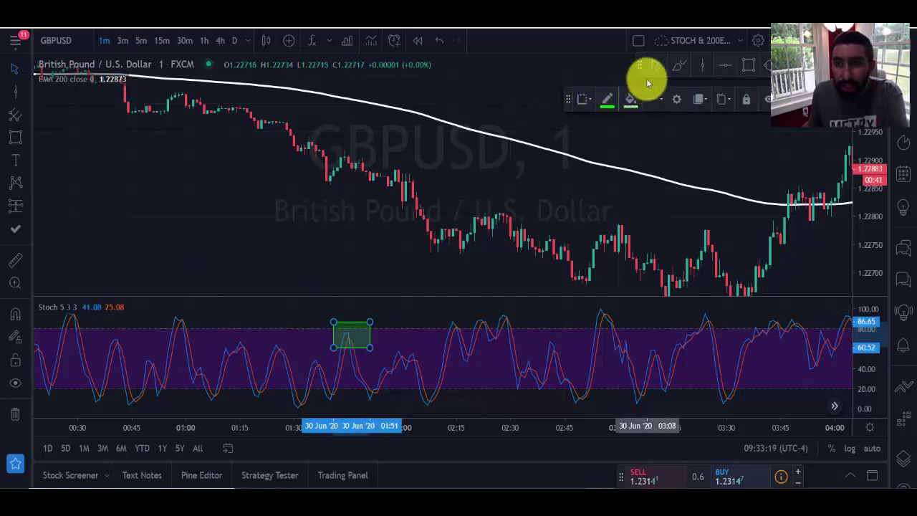
Place a yellow dashed vertical line on the price chart at the candle near 01:45, matching the marked stochastic peak
left_click(702, 66)
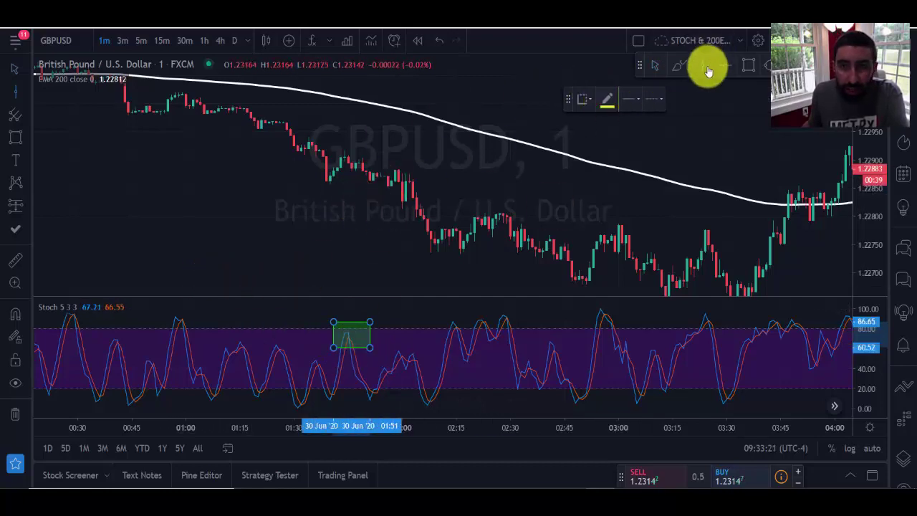
left_click(350, 182)
scroll(390, 224, "up", 2)
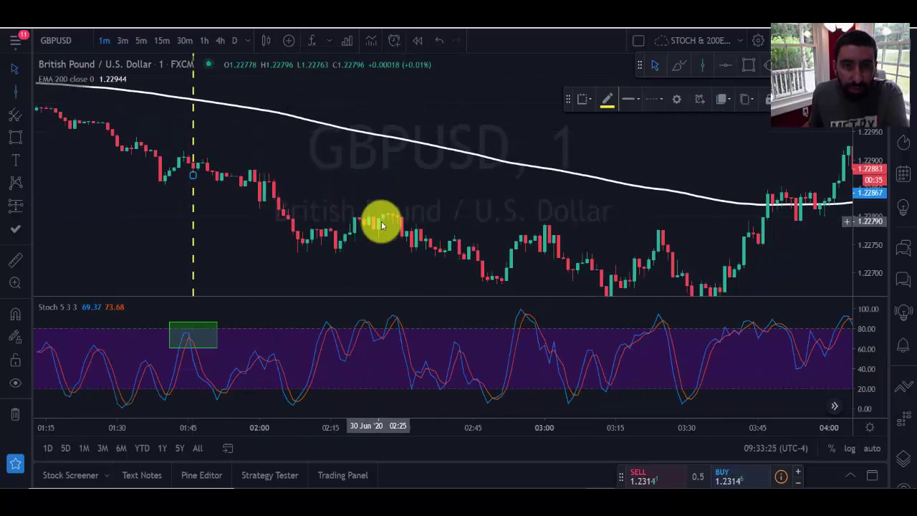
Draw a green rectangle around the price candles just after the dashed line, ending at 01:50 and spanning about 1.22893 to 1.22869
scroll(324, 169, "down", 1)
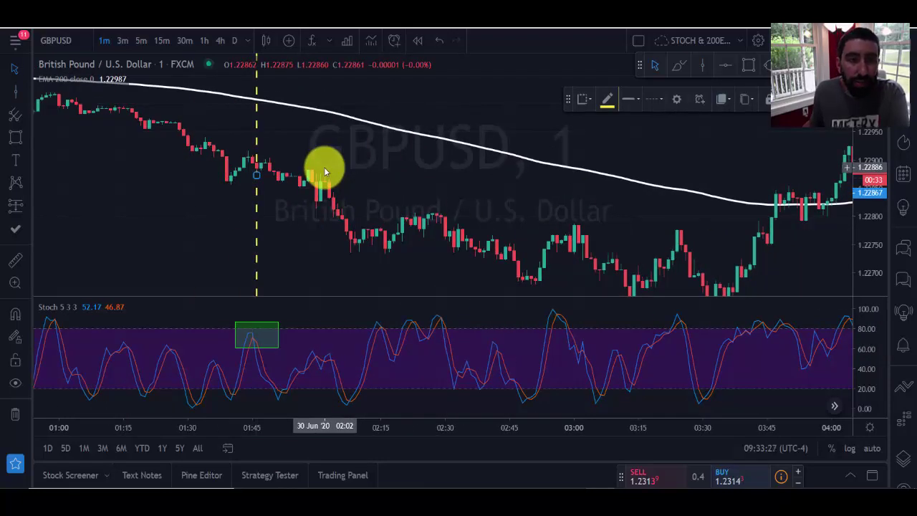
left_click(17, 136)
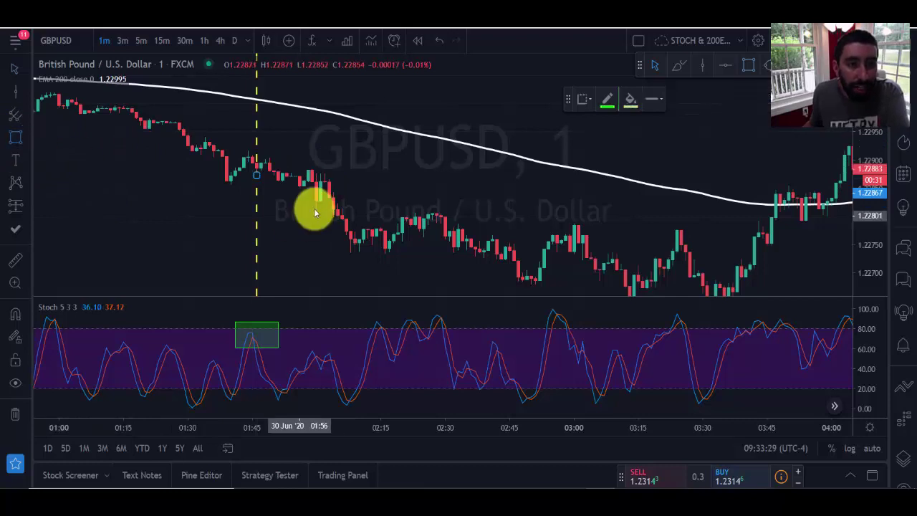
left_click(260, 167)
left_click(276, 179)
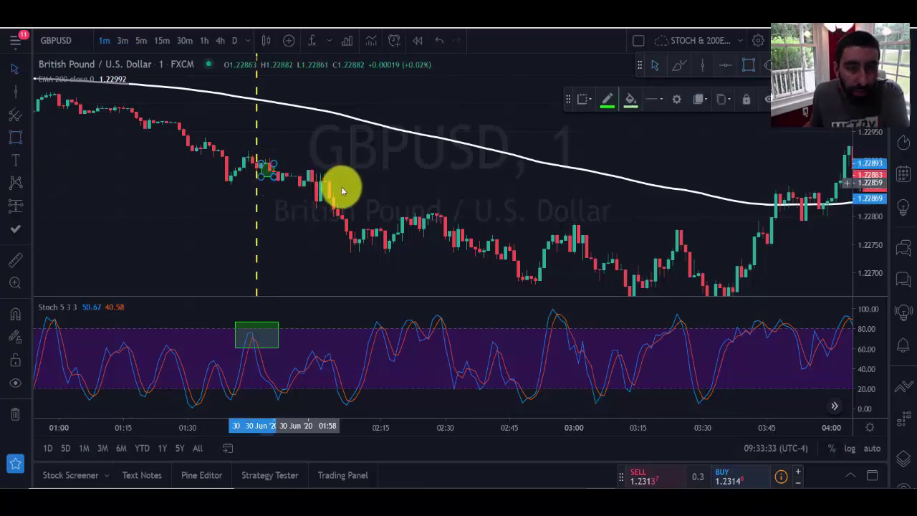
Measure the price drop from the dashed line at 01:46 to the candles at 02:06
scroll(352, 185, "up", 3)
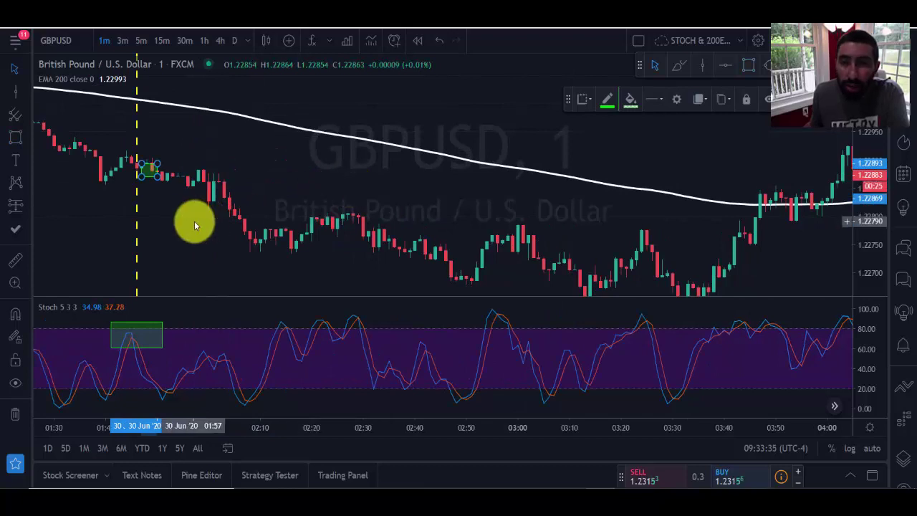
left_click(137, 171)
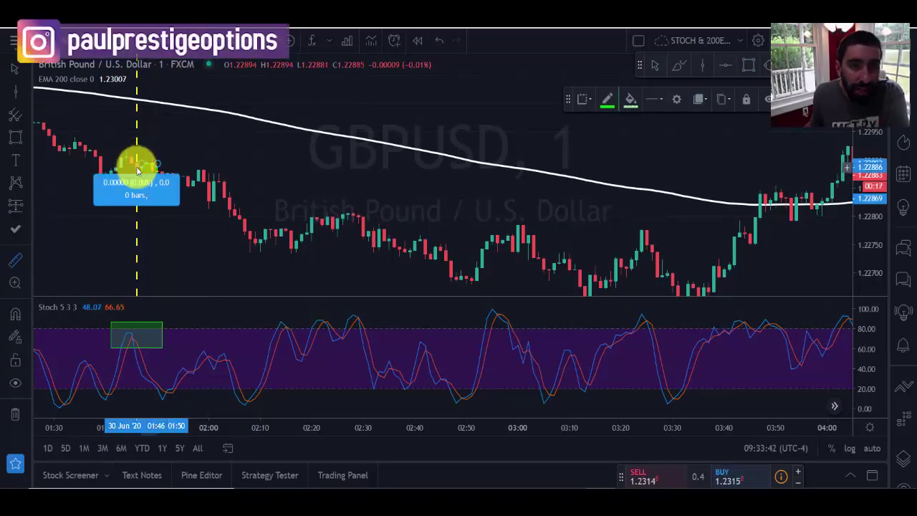
left_click(242, 226)
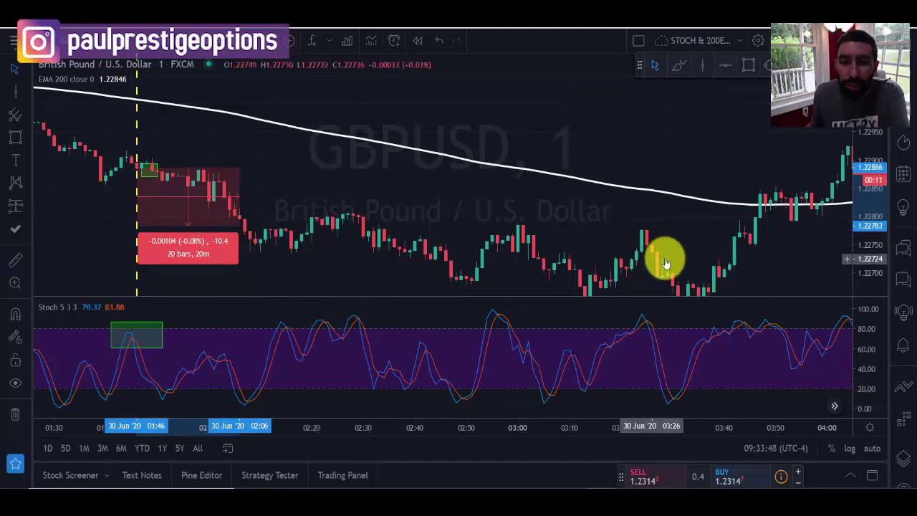
Draw a green rectangle around the stochastic's peak near 02:15, about 94 to 41, and place a yellow dashed vertical line through it at 02:16
left_click_drag(569, 277, 508, 86)
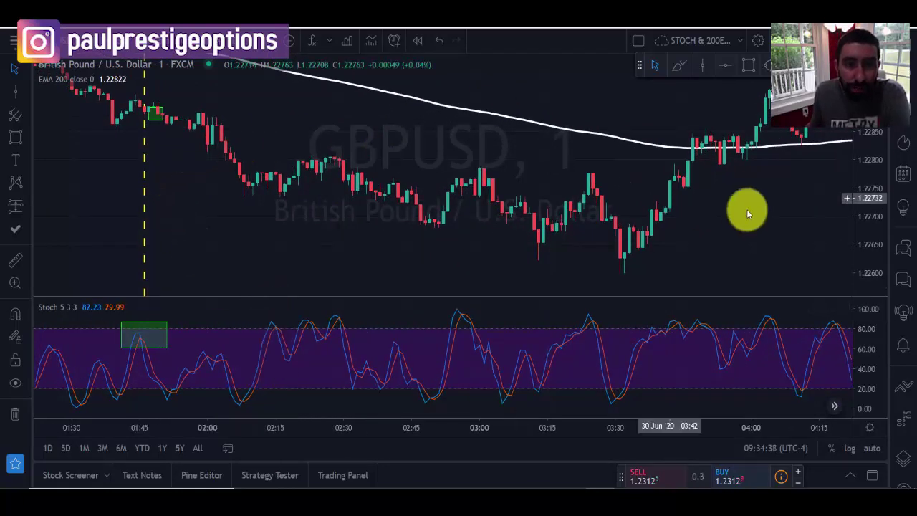
left_click(748, 64)
left_click_drag(254, 318, 299, 368)
left_click(703, 65)
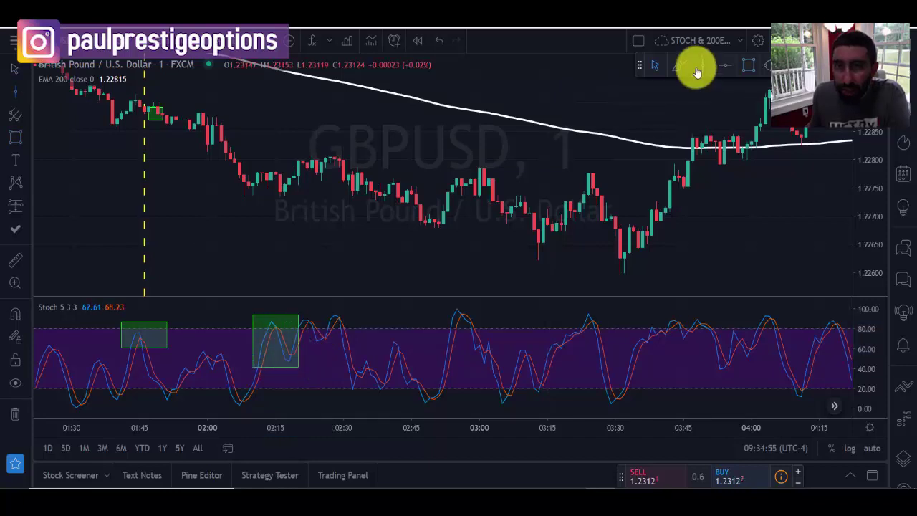
left_click(279, 356)
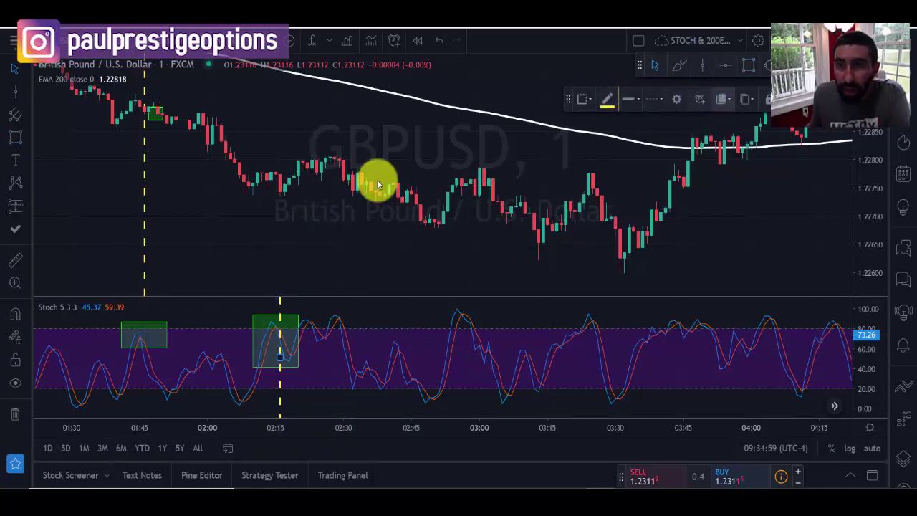
Draw a rectangle over the price candles from 02:16 to 02:20, about 1.22743 to 1.22781, with its fill and border in red
left_click(747, 66)
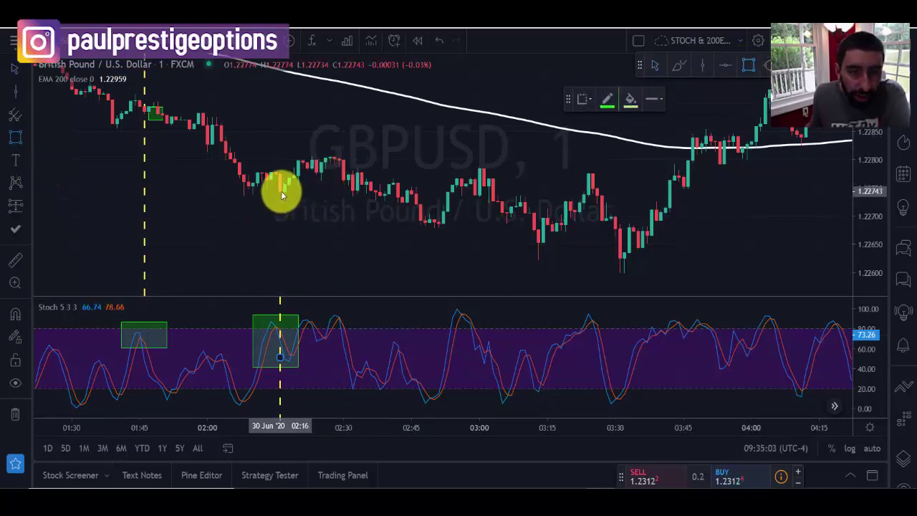
left_click_drag(280, 192, 301, 175)
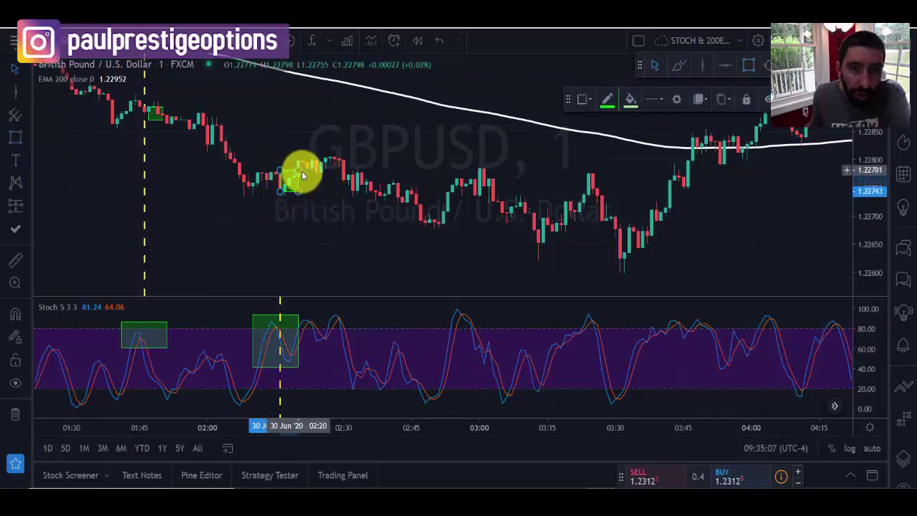
left_click(630, 112)
left_click(608, 101)
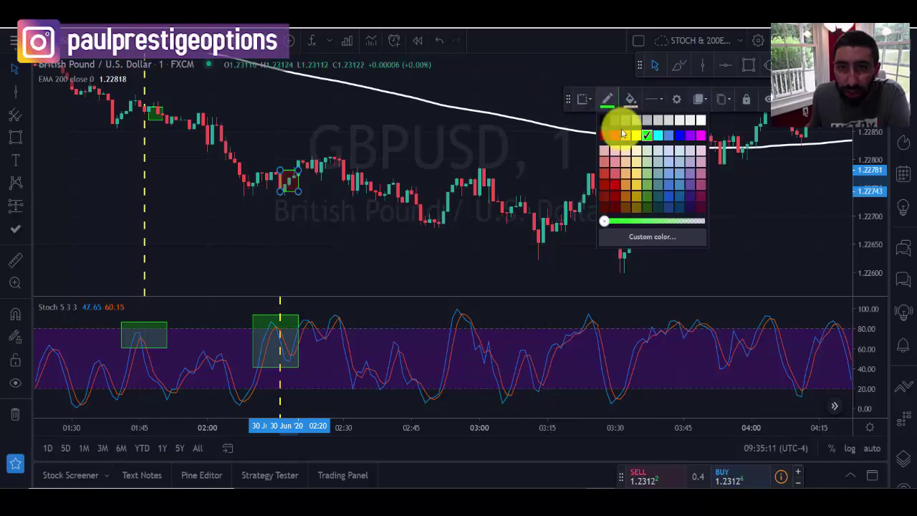
left_click(615, 138)
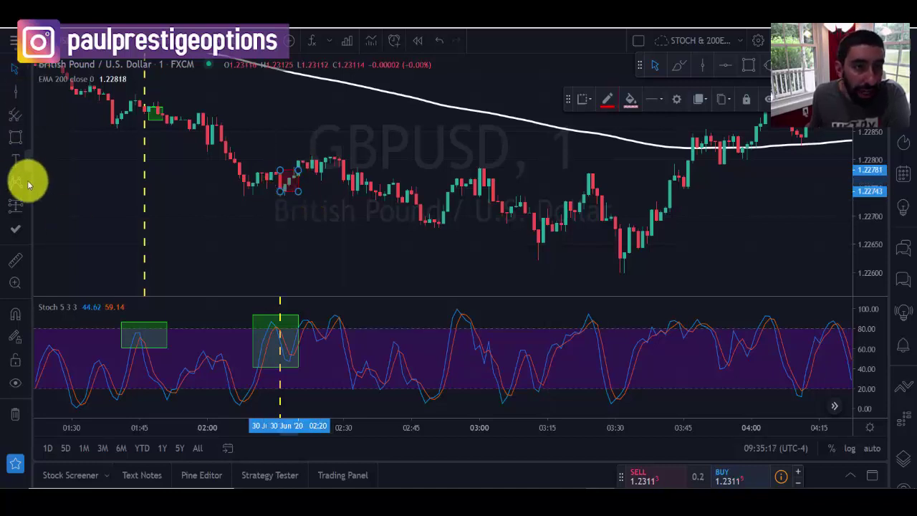
Measure the price drop from the 02:16 entry candle to the low near 03:13
left_click(16, 259)
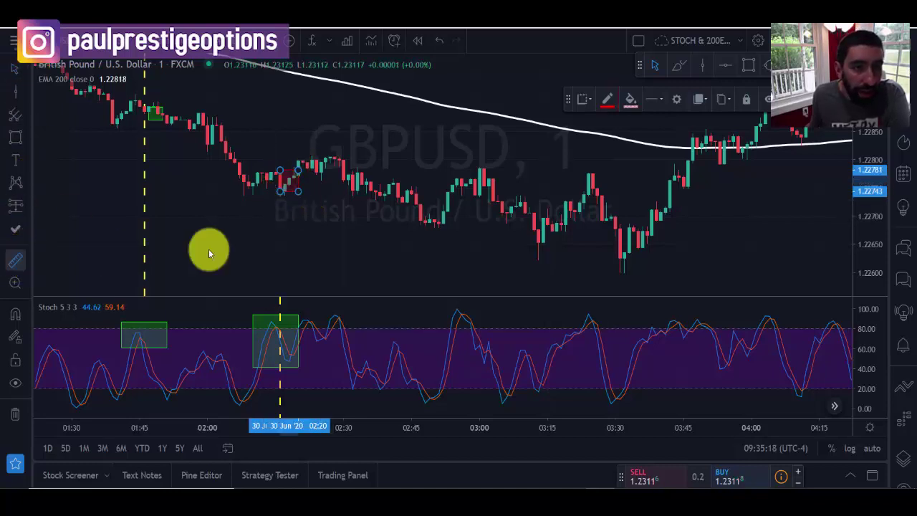
left_click(280, 174)
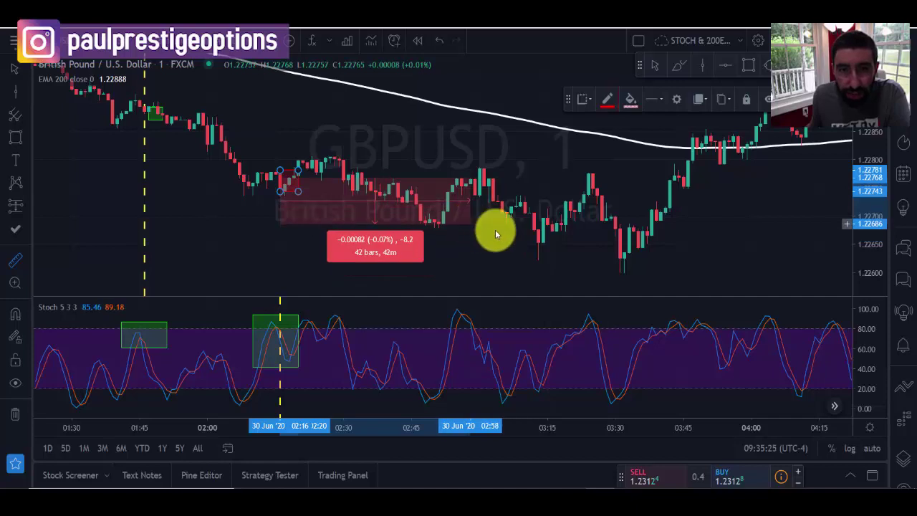
left_click(537, 234)
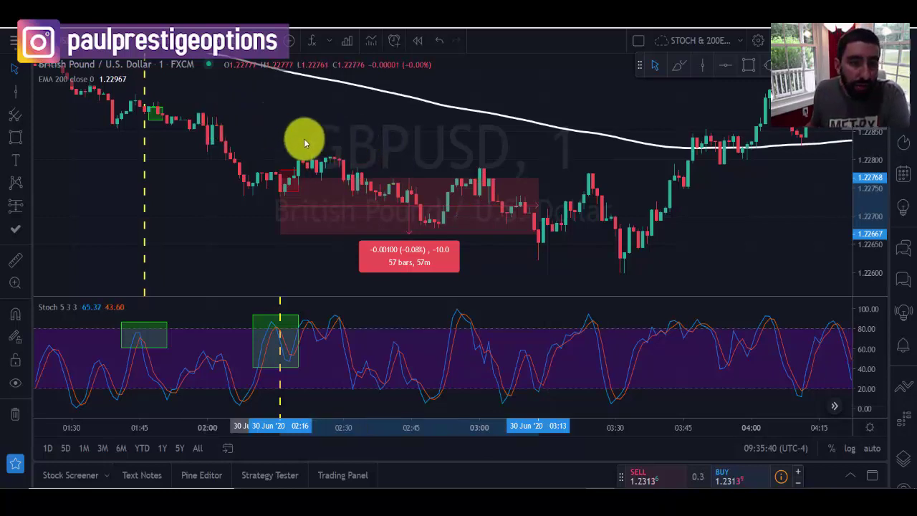
Place a cyan horizontal line on the price chart at 1.22854, just below the green rectangle near 01:47
left_click_drag(315, 118, 417, 139)
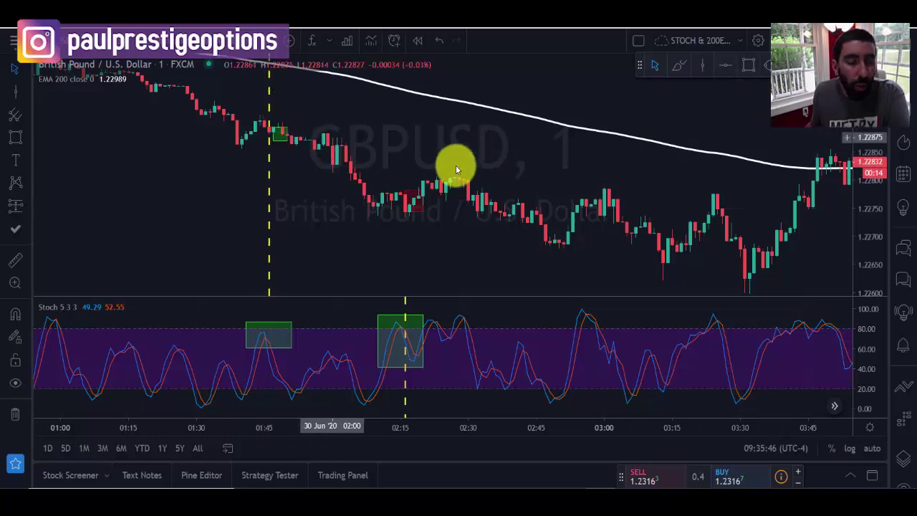
scroll(439, 168, "down", 1)
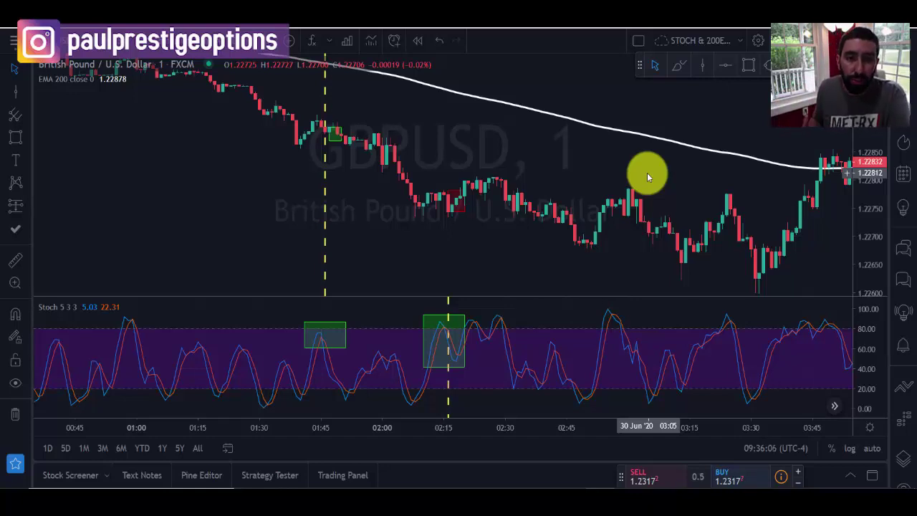
left_click(731, 69)
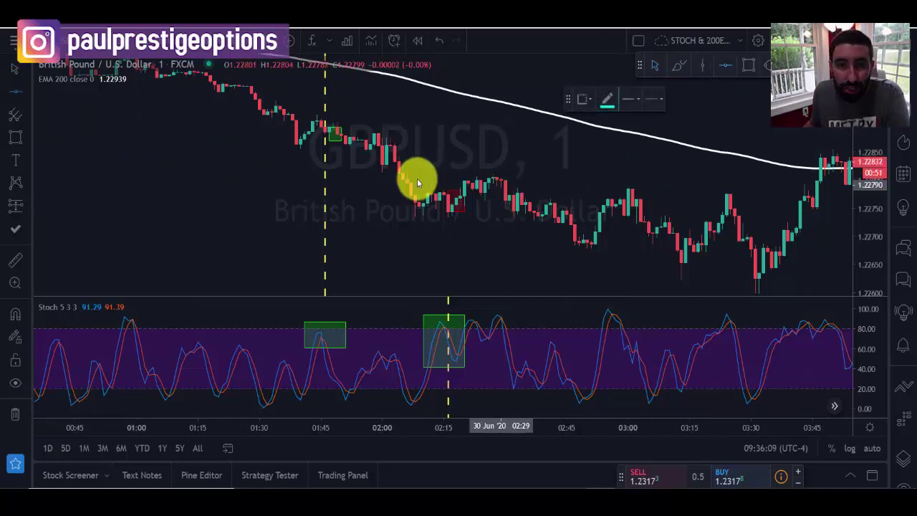
left_click(330, 150)
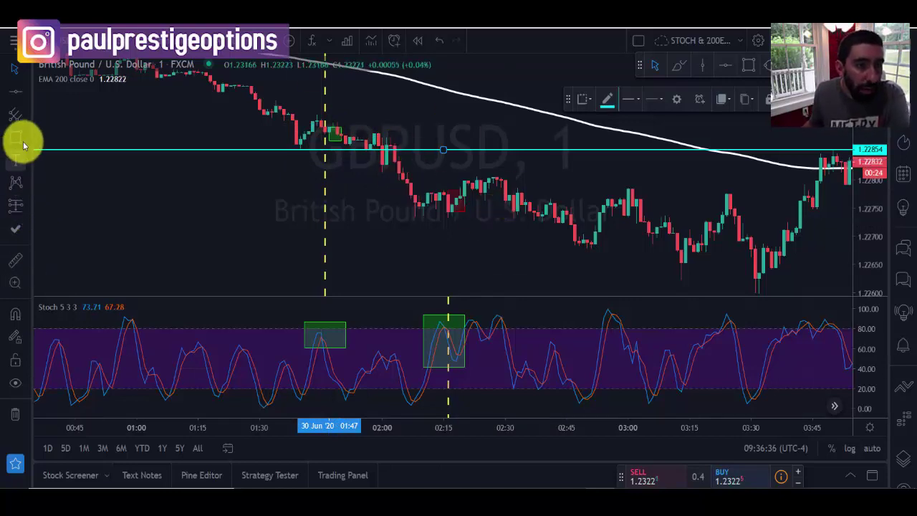
Place a short position at 02:16 with entry 1.22770, stop 1.22864 and target 1.22664, extending it to 03:19
left_click(25, 202)
left_click(93, 234)
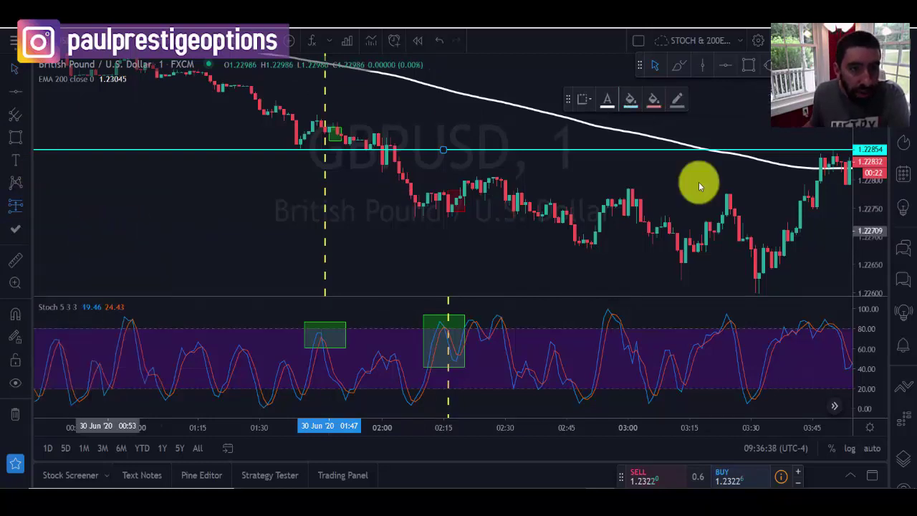
left_click(447, 197)
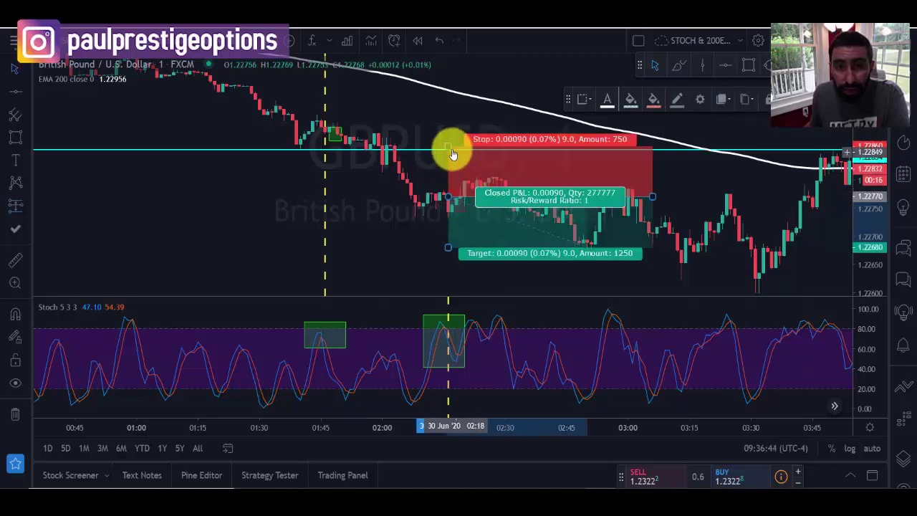
mouse_move(450, 148)
left_mouse_down()
mouse_move(449, 159)
mouse_move(449, 147)
left_mouse_up()
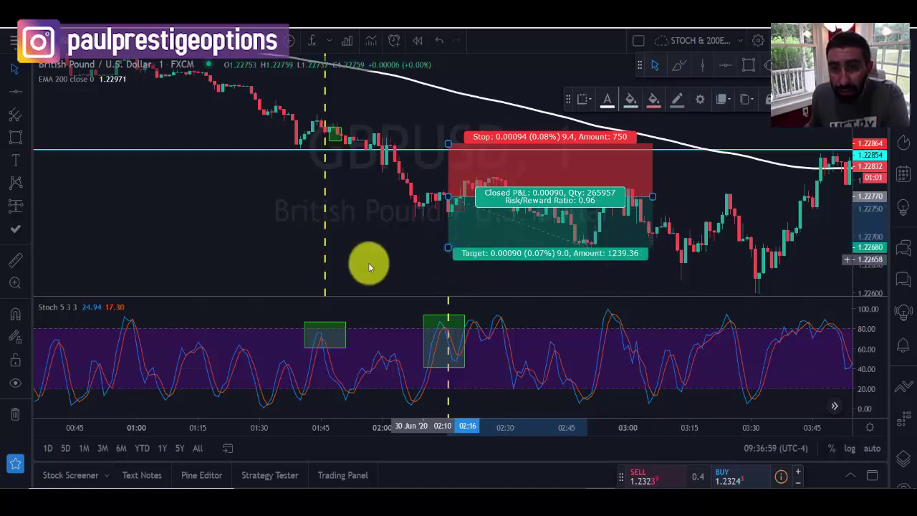
left_click_drag(448, 249, 450, 261)
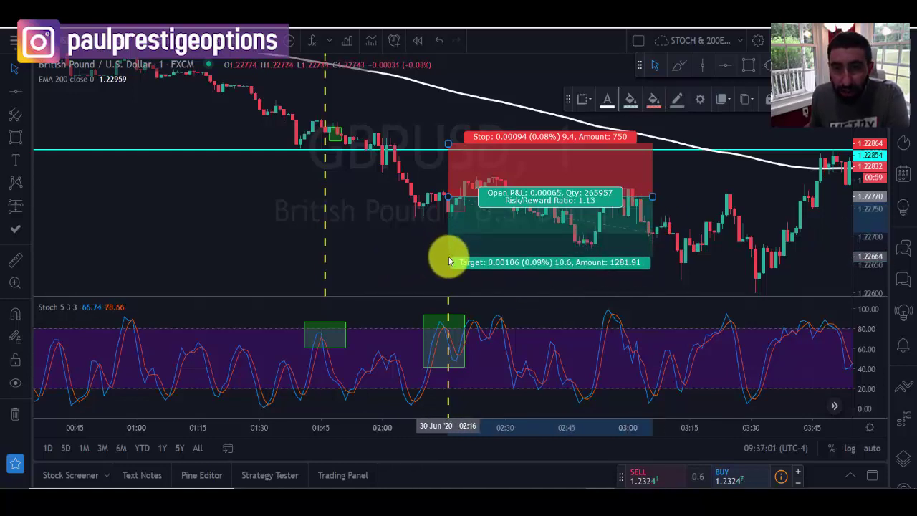
mouse_move(695, 208)
left_mouse_down()
mouse_move(788, 215)
mouse_move(706, 208)
left_mouse_up()
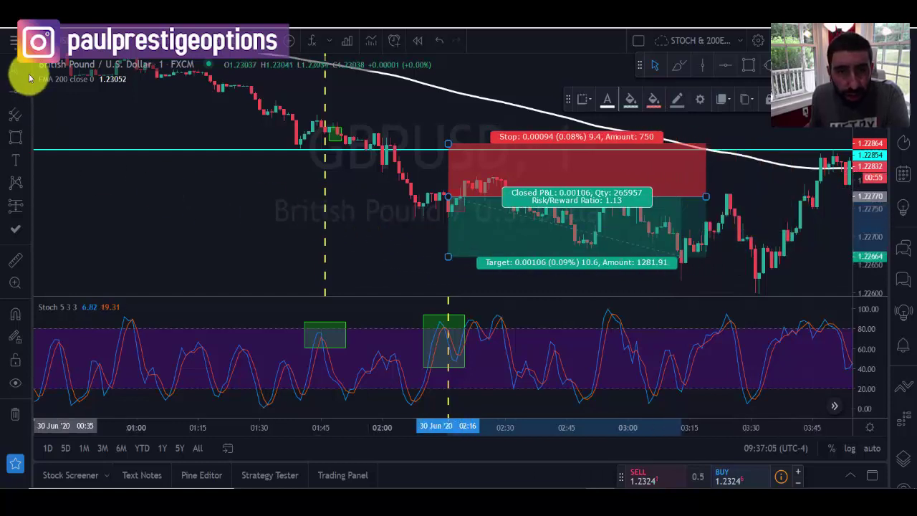
Circle the candles around 03:14 in green with the brush where price reaches the target, and delete the short position drawing
left_click(678, 66)
mouse_move(697, 230)
left_mouse_down()
mouse_move(673, 270)
mouse_move(686, 242)
left_mouse_up()
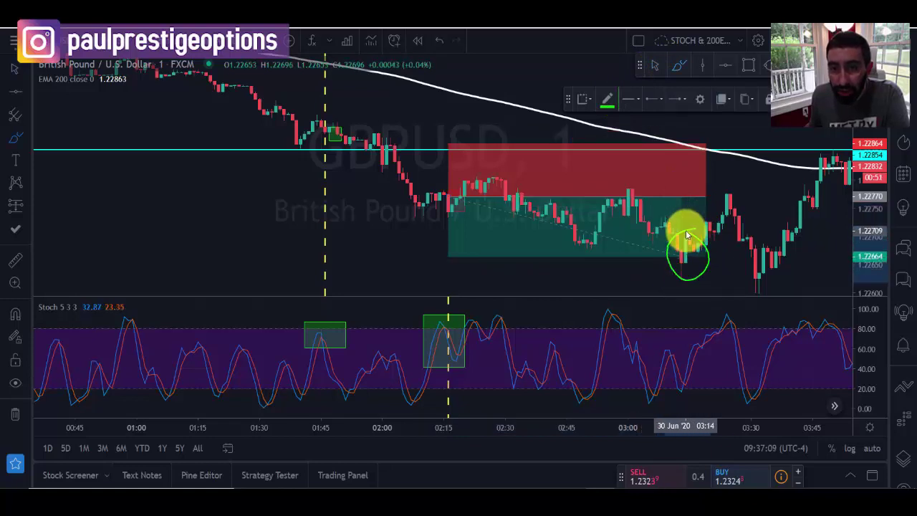
left_click(591, 247)
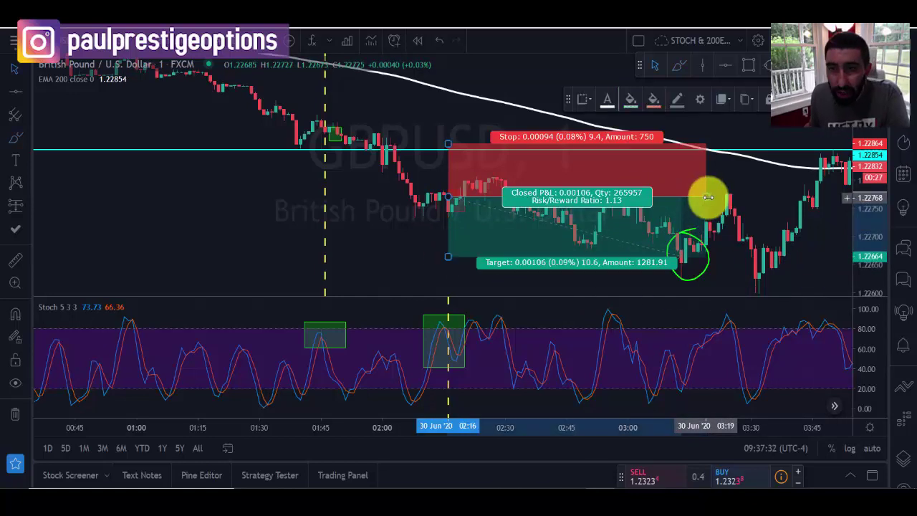
key("Delete")
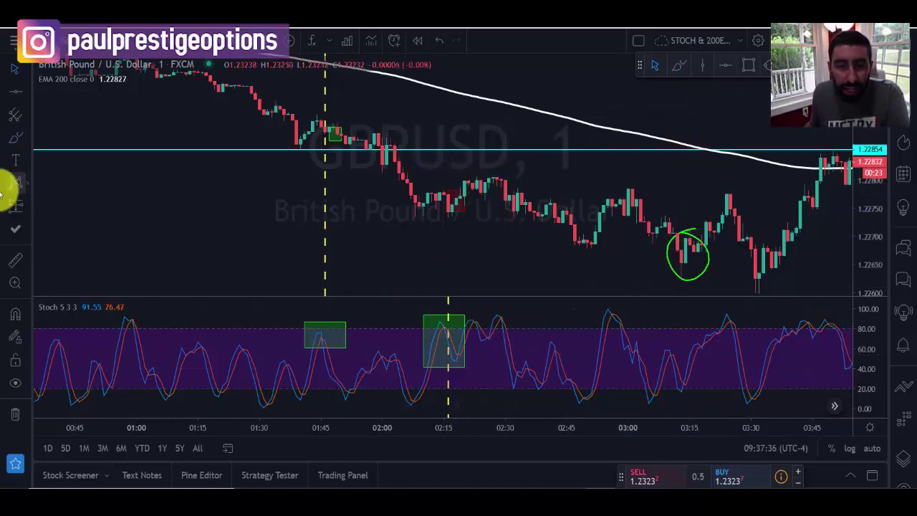
Place yellow dashed vertical lines at 02:29 on both the stochastic and the price chart
left_click(702, 65)
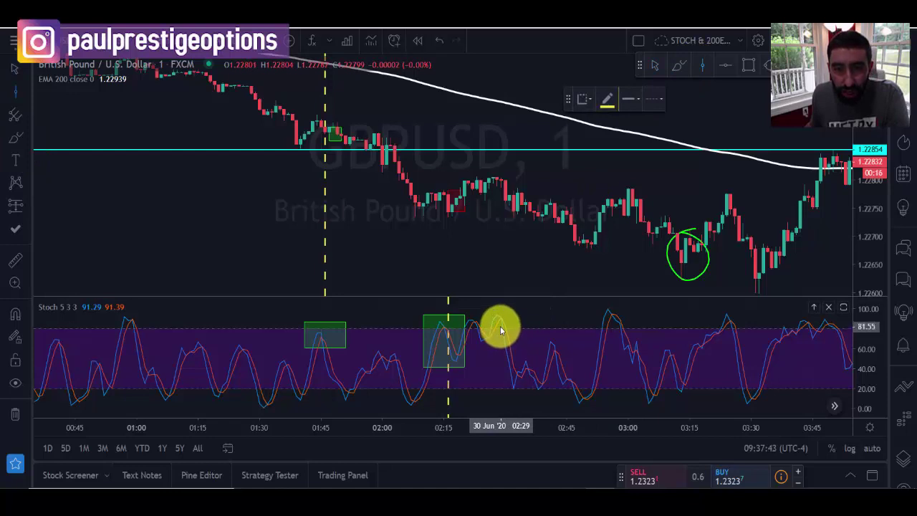
left_click(501, 330)
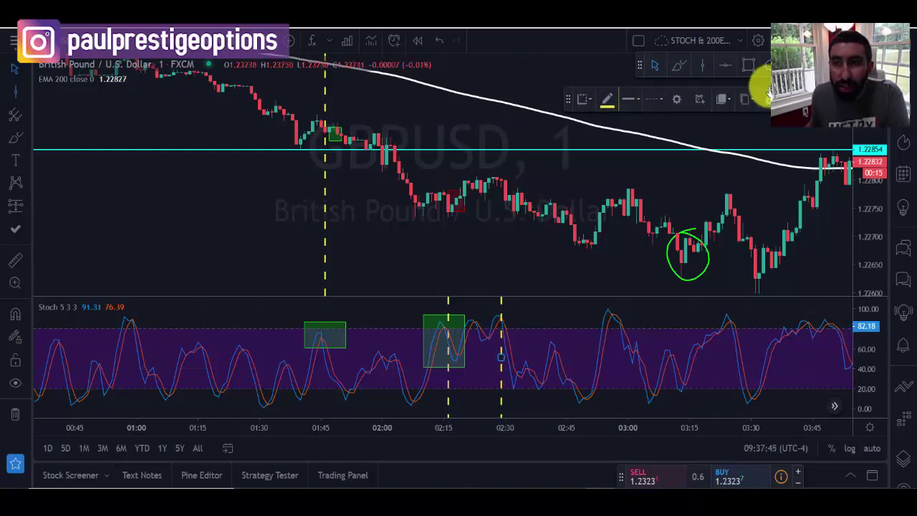
left_click(702, 65)
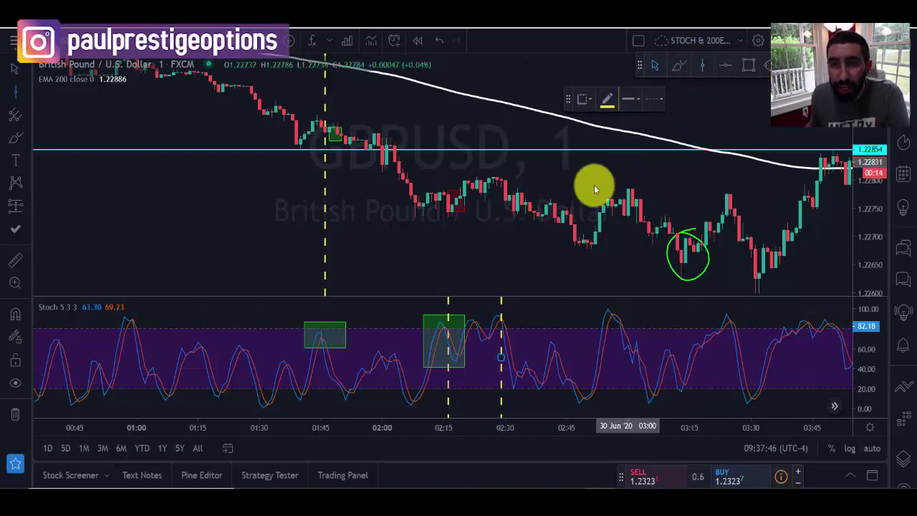
left_click(501, 189)
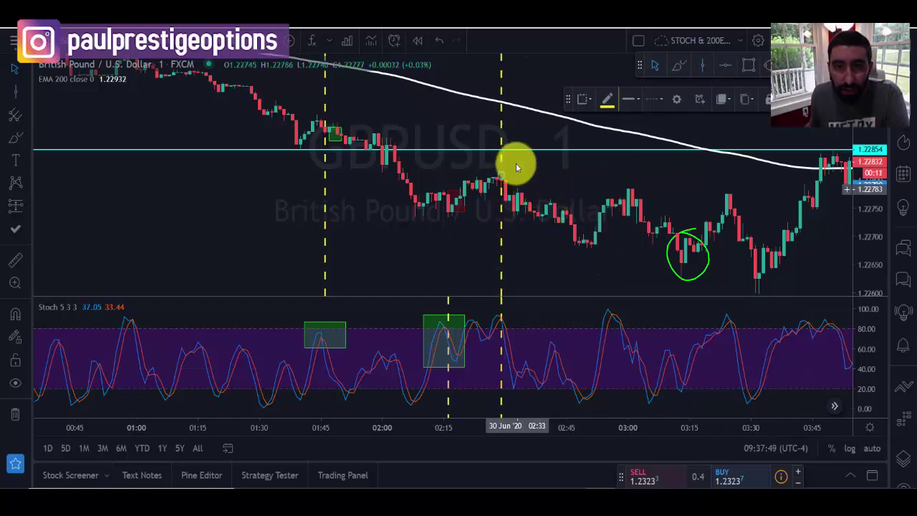
Draw a rectangle over the price candles from 02:29 to 02:33, spanning about 1.22799 to 1.22737
left_click(749, 66)
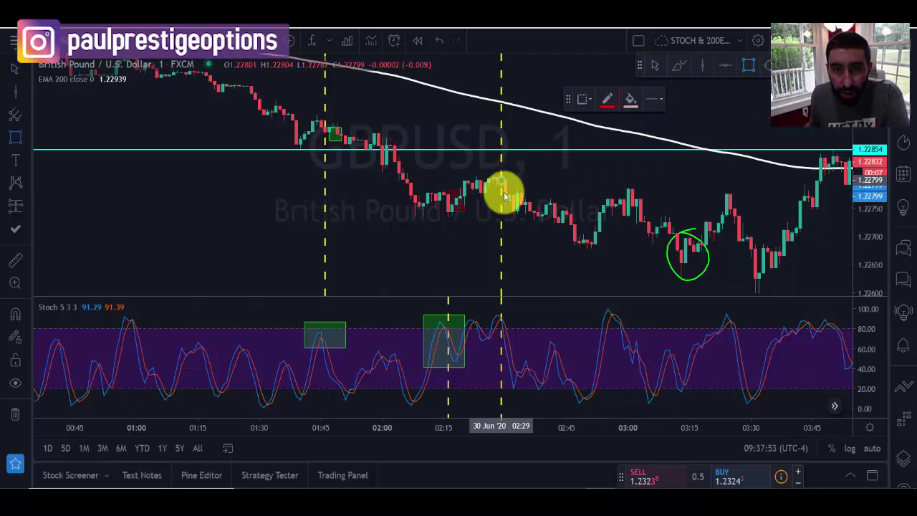
left_click(505, 196)
left_click(516, 215)
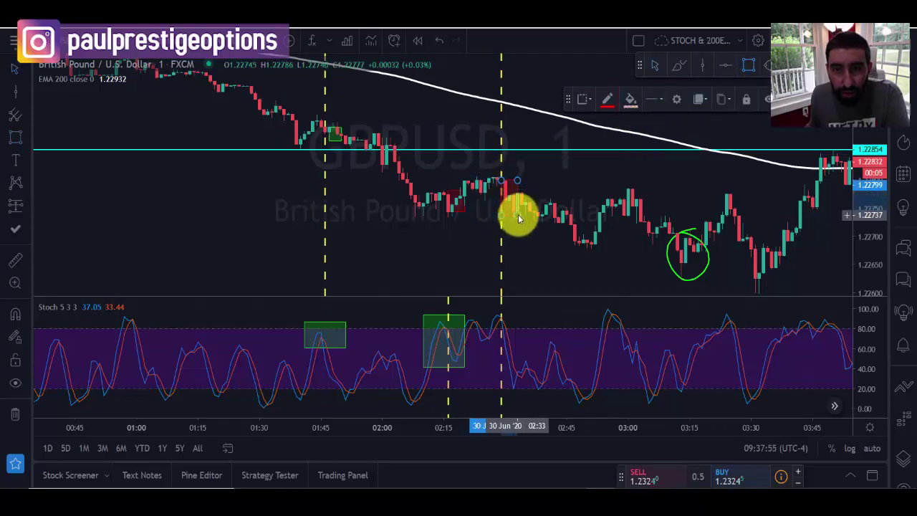
Set the 02:29 rectangle's border and fill to green, and measure the price drop from 02:29 at 1.22795 to 02:51 at 1.22690
left_click(607, 99)
left_click(637, 139)
left_click(631, 100)
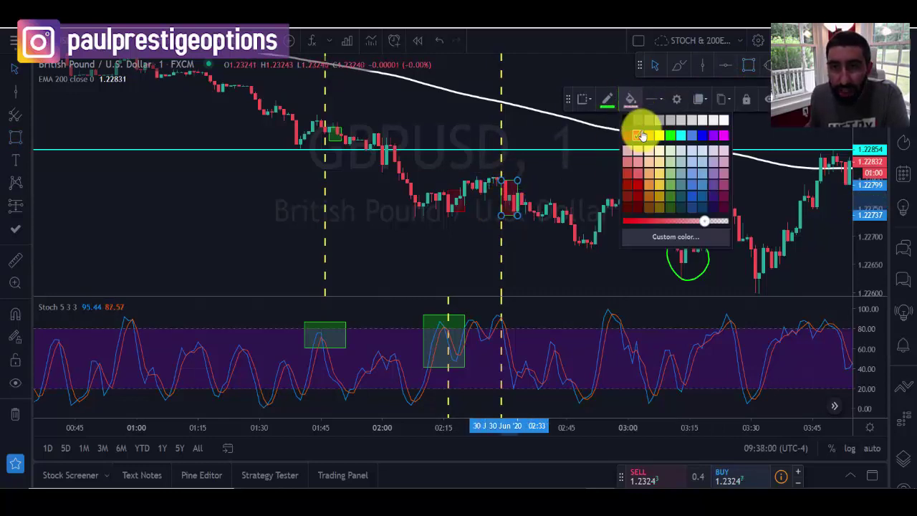
left_click(667, 139)
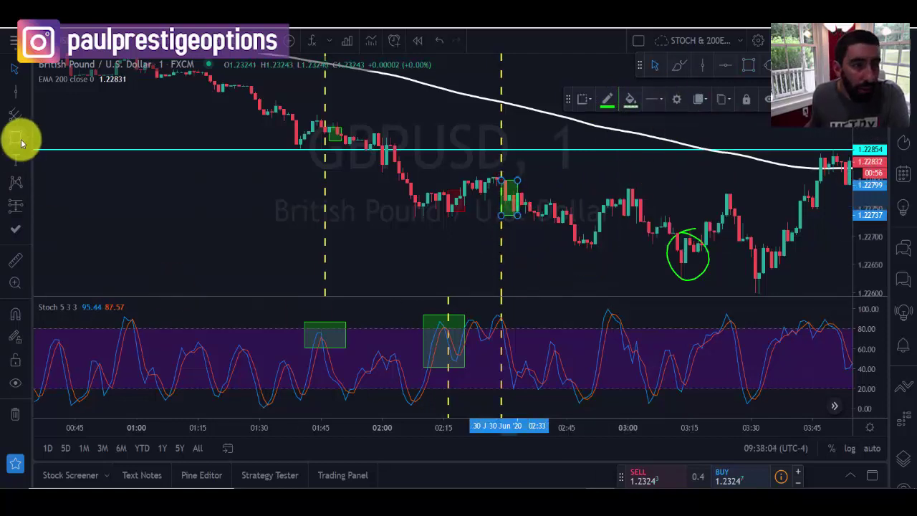
left_click(502, 181, "shift")
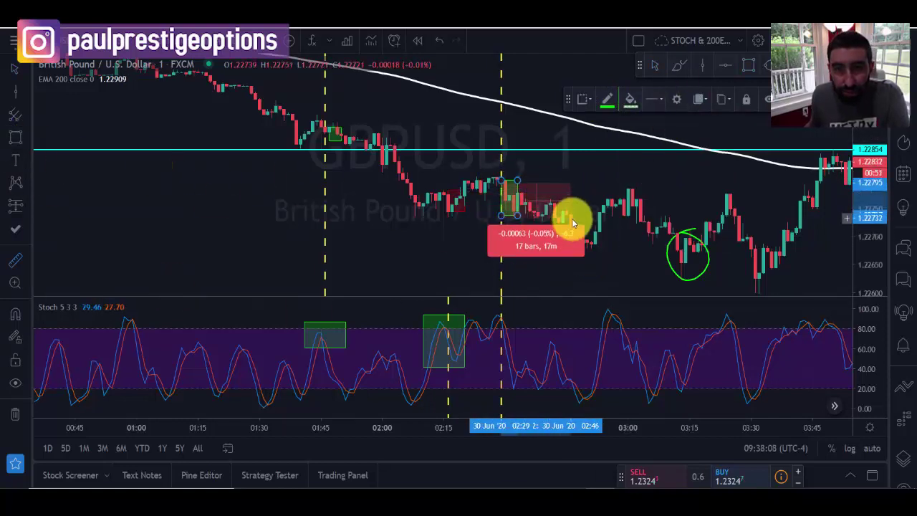
left_click(594, 246)
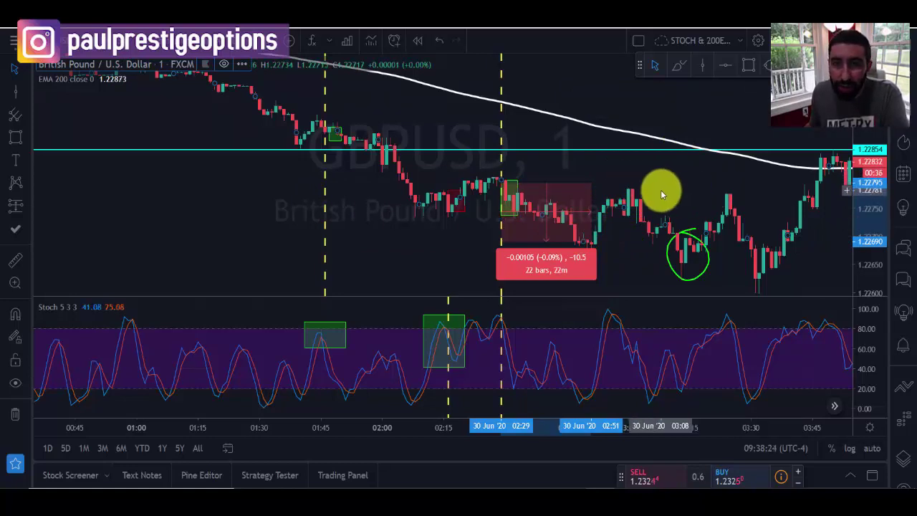
Place yellow dashed vertical lines at 02:56 on both the stochastic and the price chart
left_click_drag(662, 193, 444, 270)
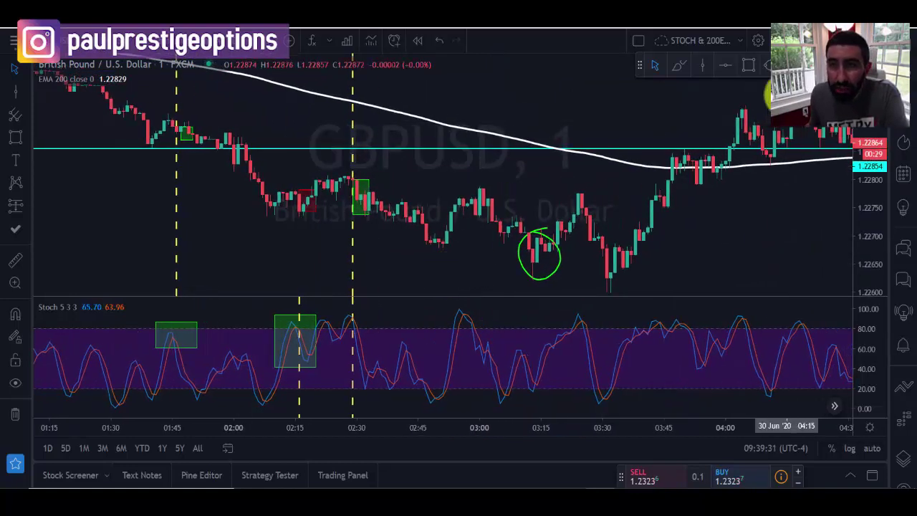
left_click(707, 65)
left_click(463, 317)
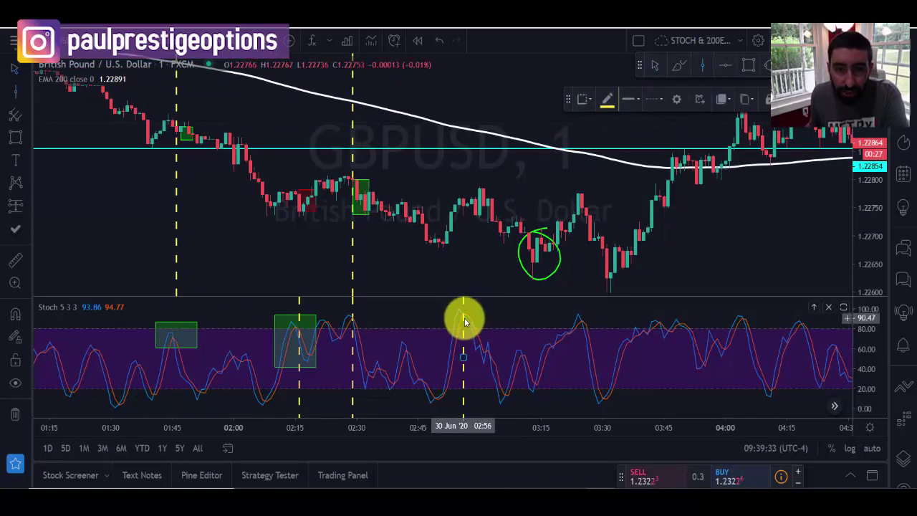
left_click(705, 72)
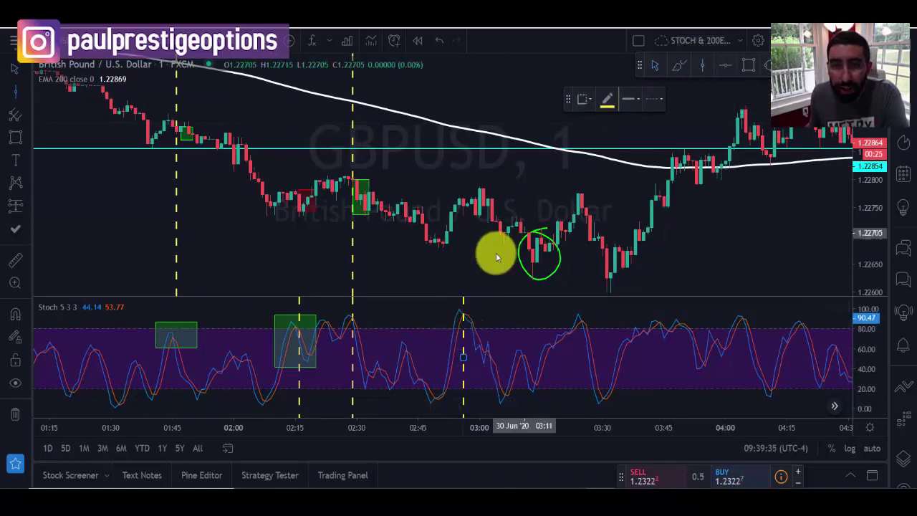
left_click(462, 219)
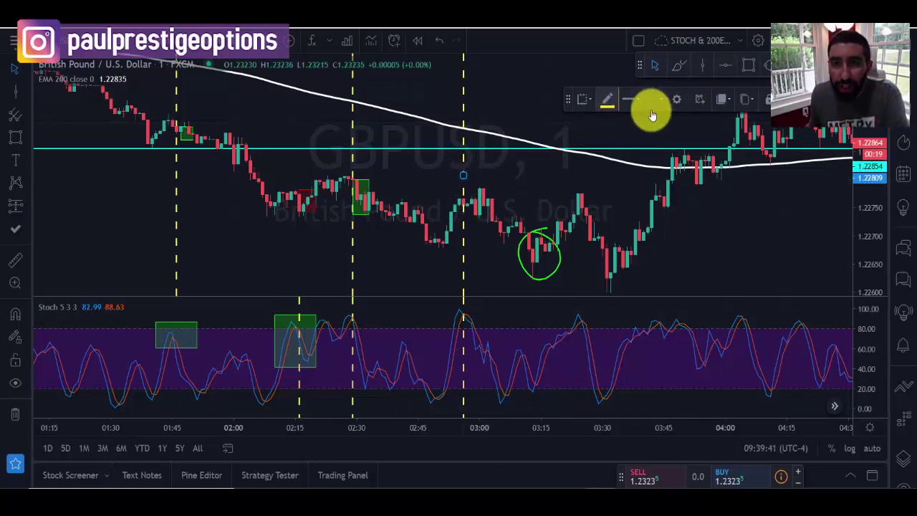
Draw a green rectangle from 02:56 to 03:00, spanning about 1.22770 to 1.22728, and measure the drop from 02:56 to the circled low
left_click(749, 68)
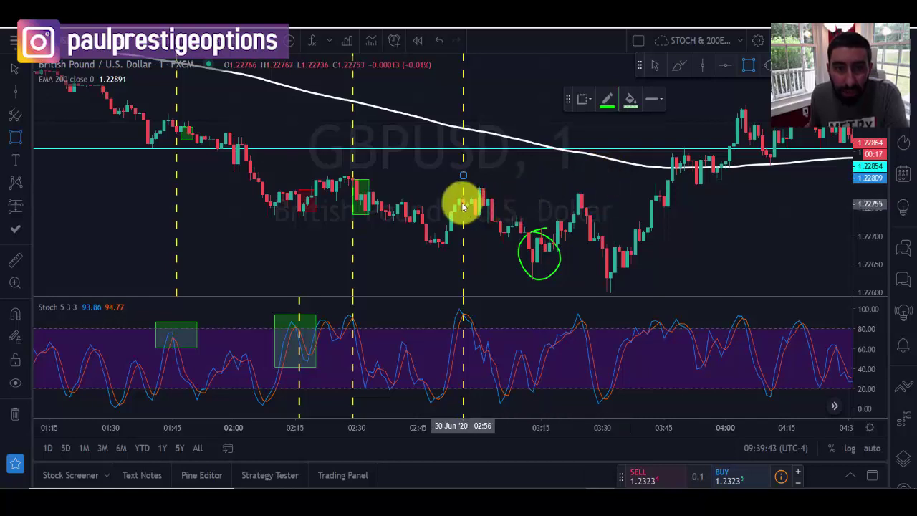
left_click_drag(463, 201, 481, 220)
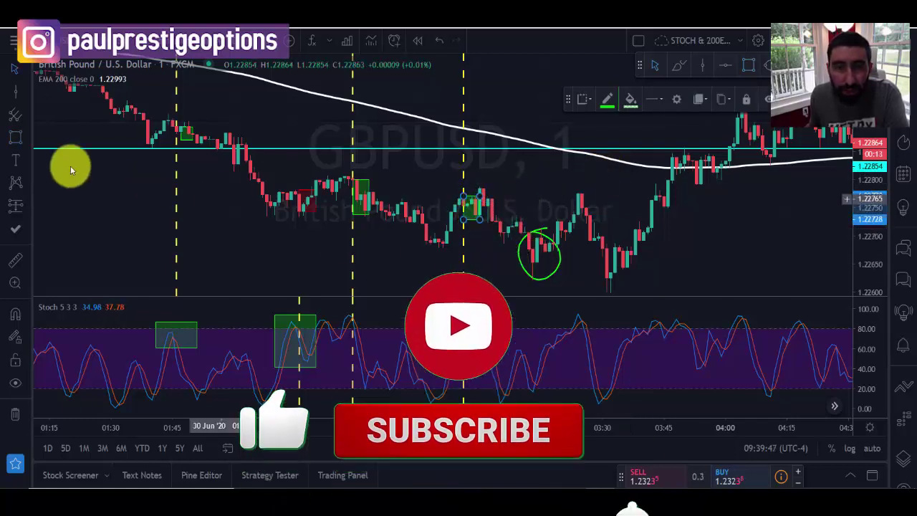
left_click(14, 260)
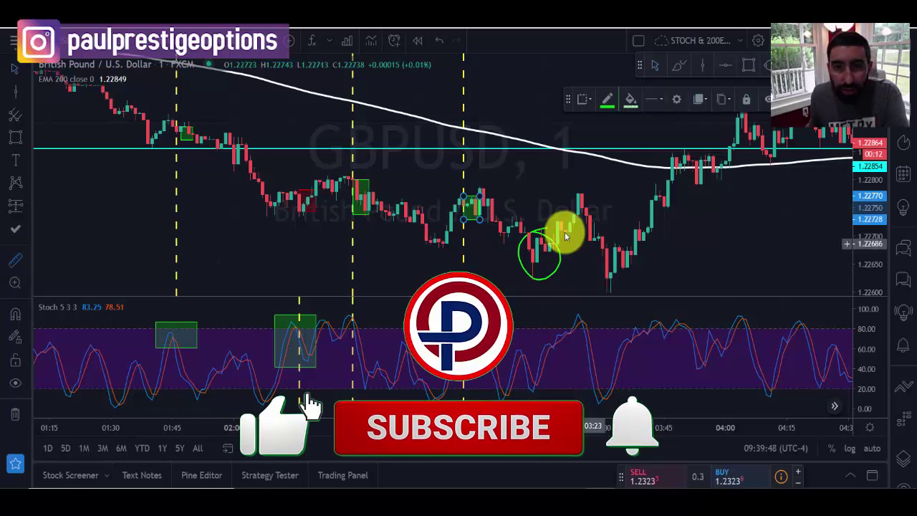
left_click(464, 198)
left_click(538, 259)
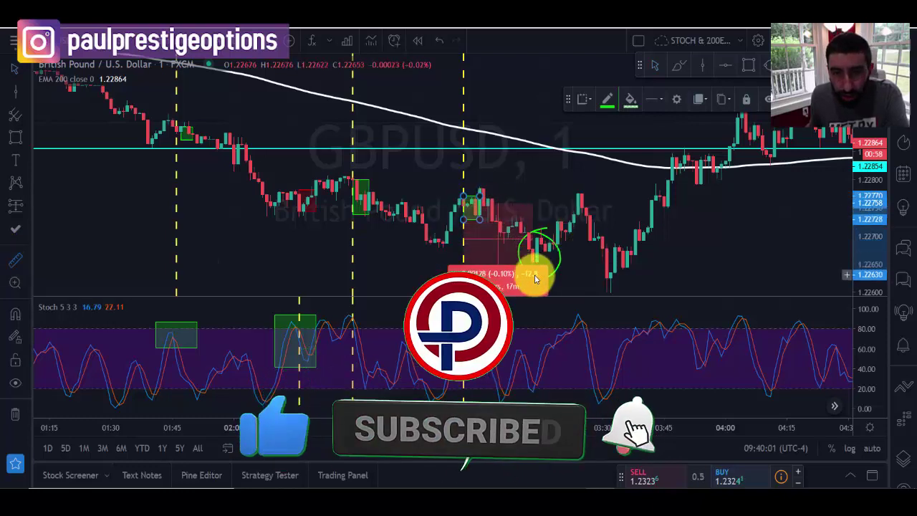
left_click(531, 174)
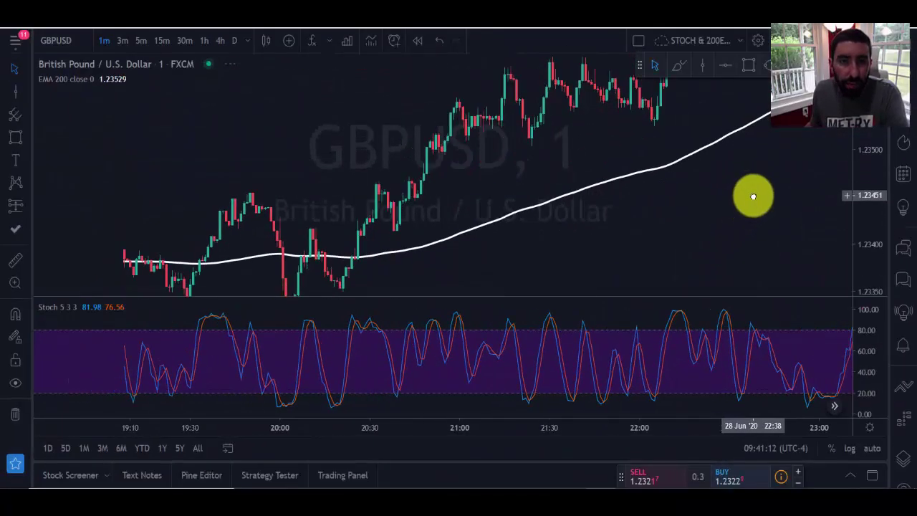
Place yellow dashed vertical lines at 20:39 on 28 June on both the stochastic and the price chart
left_click_drag(696, 243, 651, 256)
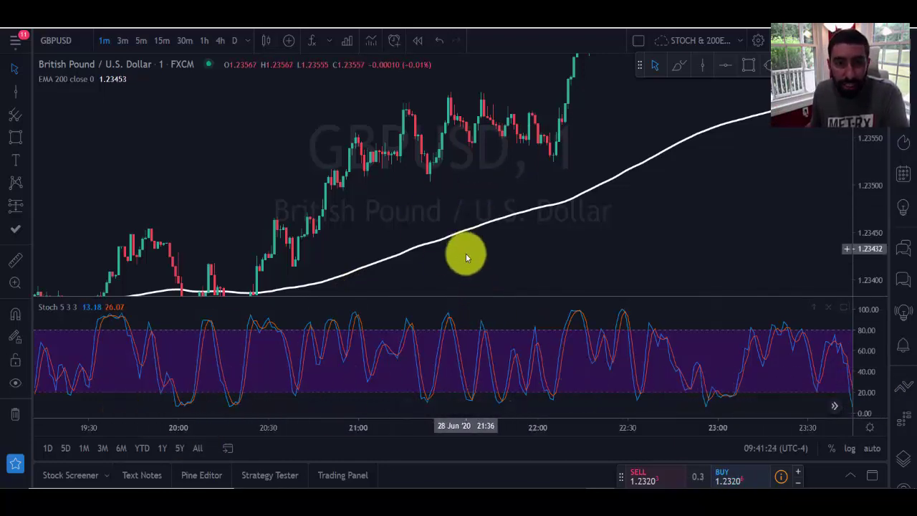
left_click_drag(466, 257, 483, 228)
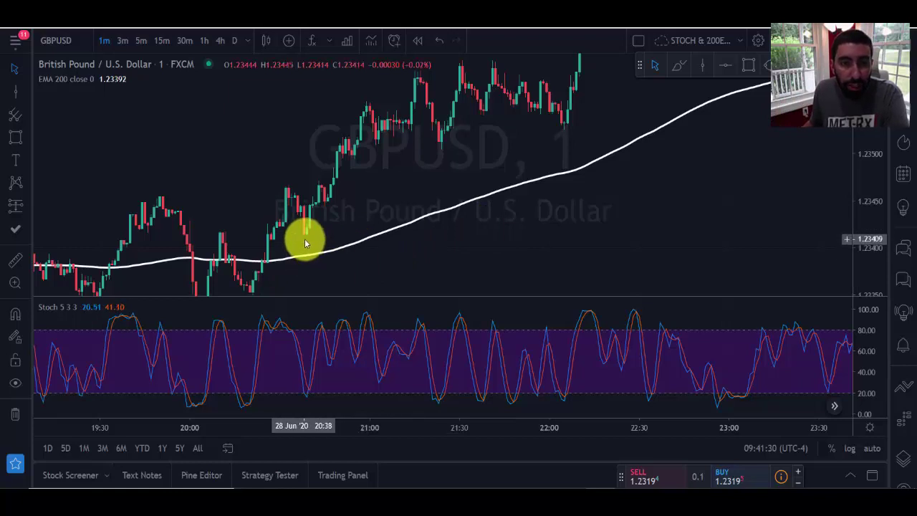
left_click(698, 70)
left_click(307, 368)
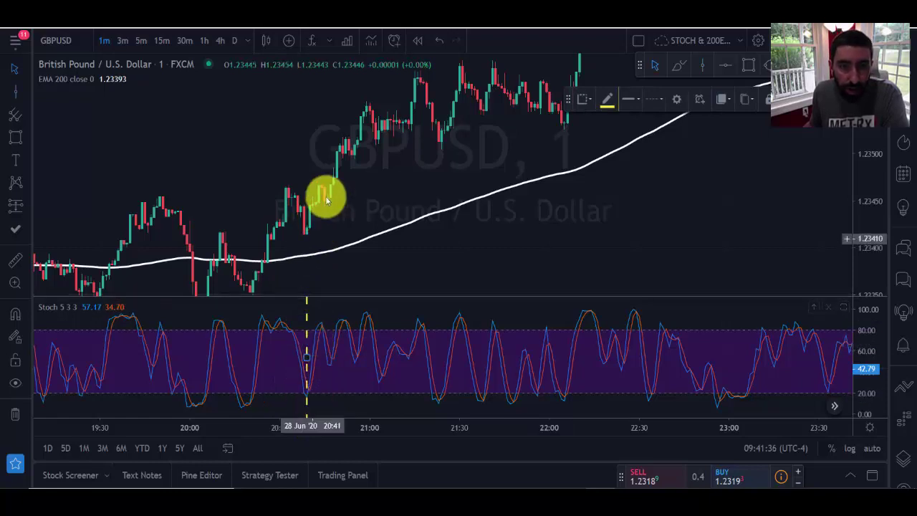
left_click(703, 69)
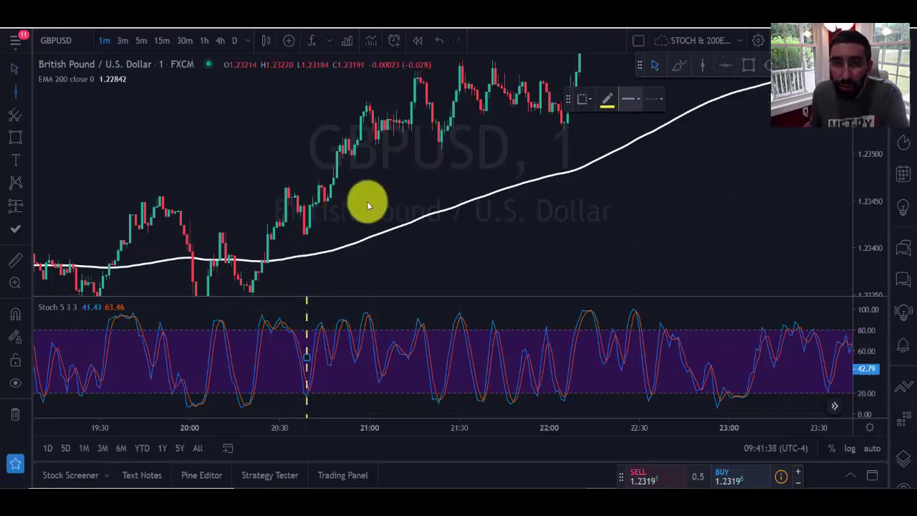
left_click(307, 229)
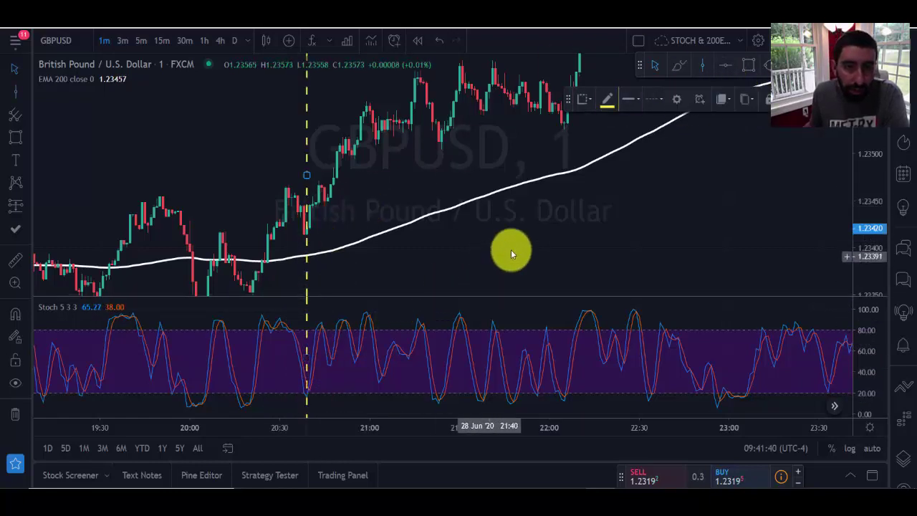
Draw a green rectangle over the price candles from 20:39 to 20:42, starting at about 1.23419
left_click_drag(511, 249, 613, 289)
scroll(619, 287, "up", 2)
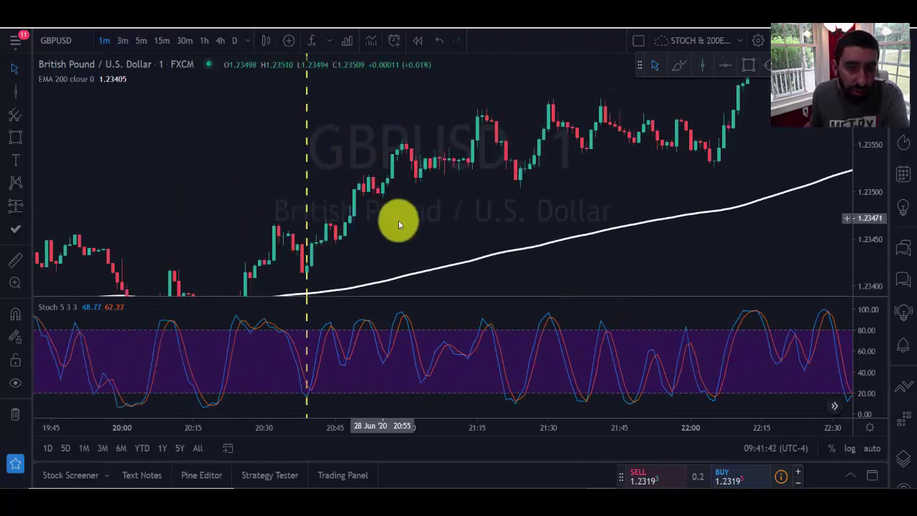
scroll(537, 182, "up", 1)
left_click(748, 65)
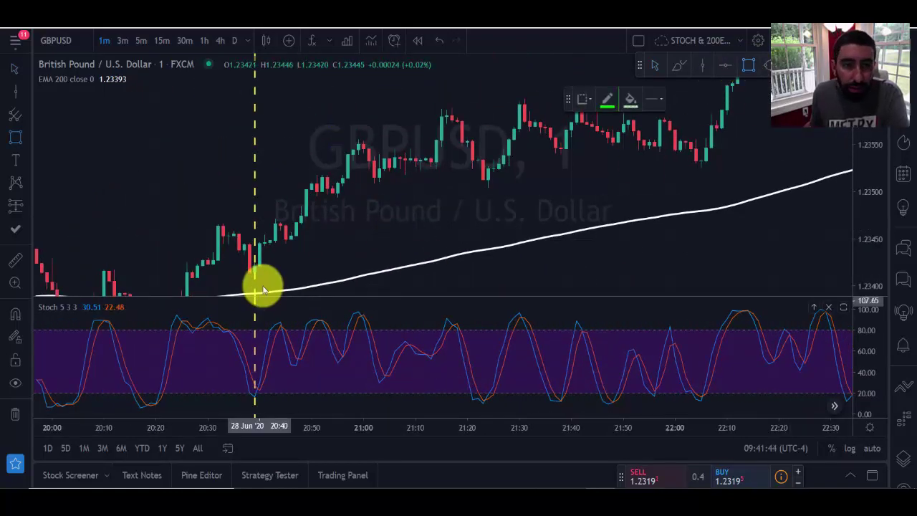
left_click_drag(258, 268, 271, 241)
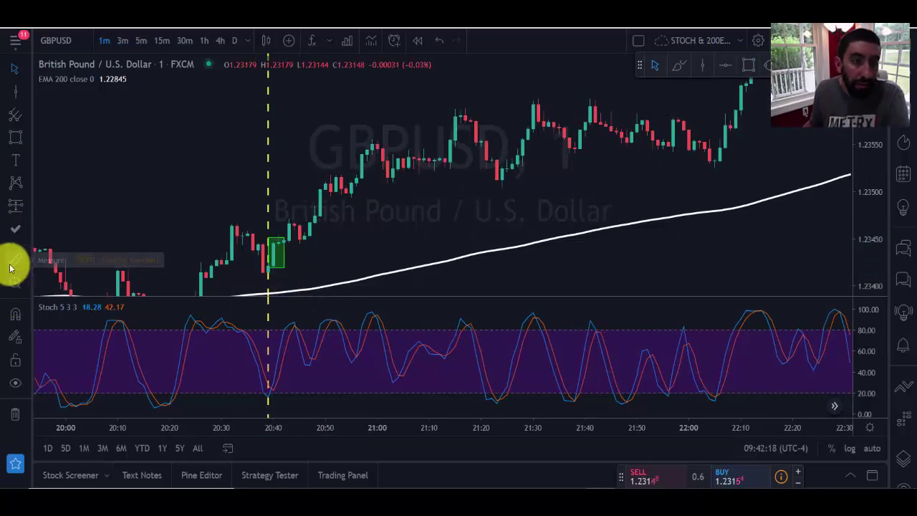
Measure the rise from 20:40 at 1.23423 to 20:57 at 1.23523, and extend the green rectangle to 20:57 and about 1.23525
left_click(11, 264)
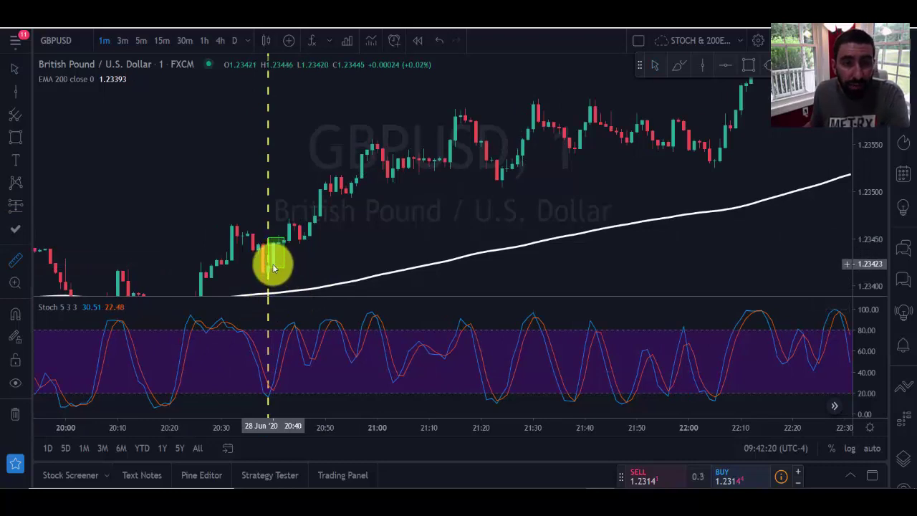
left_click(273, 268)
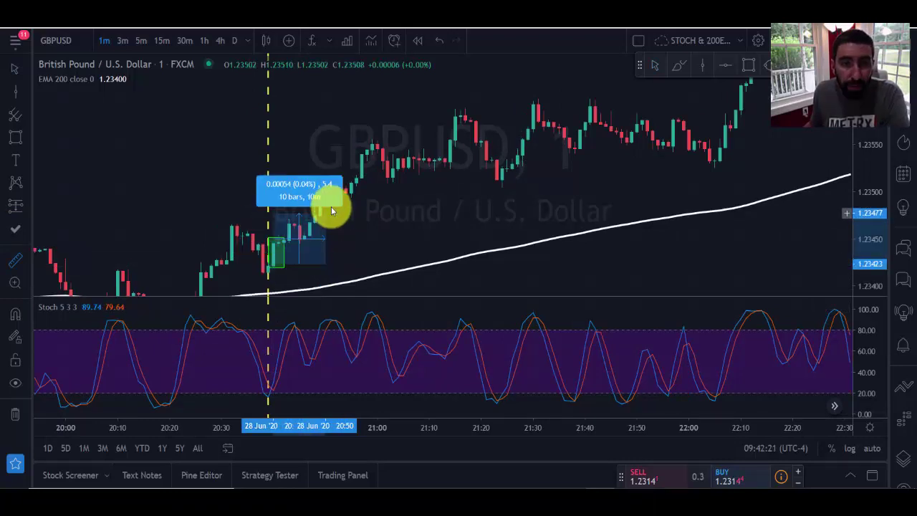
left_click(363, 167)
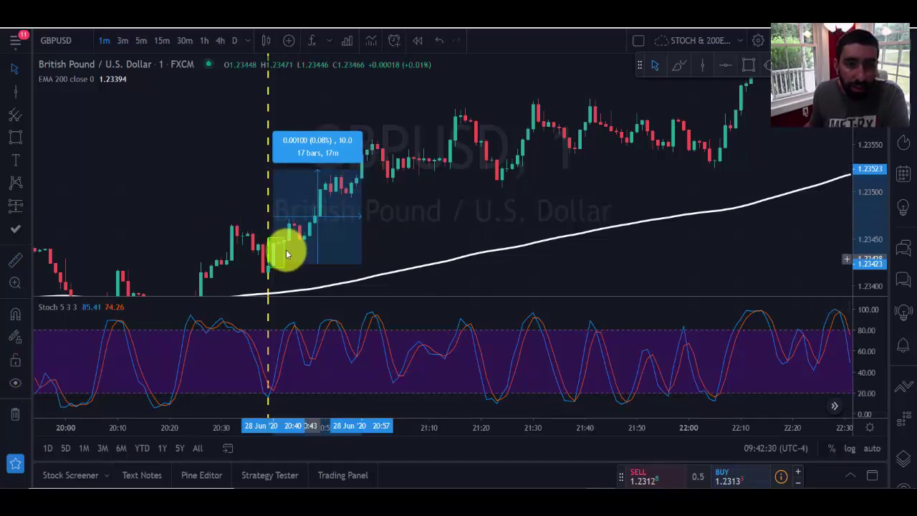
left_click_drag(268, 267, 362, 169)
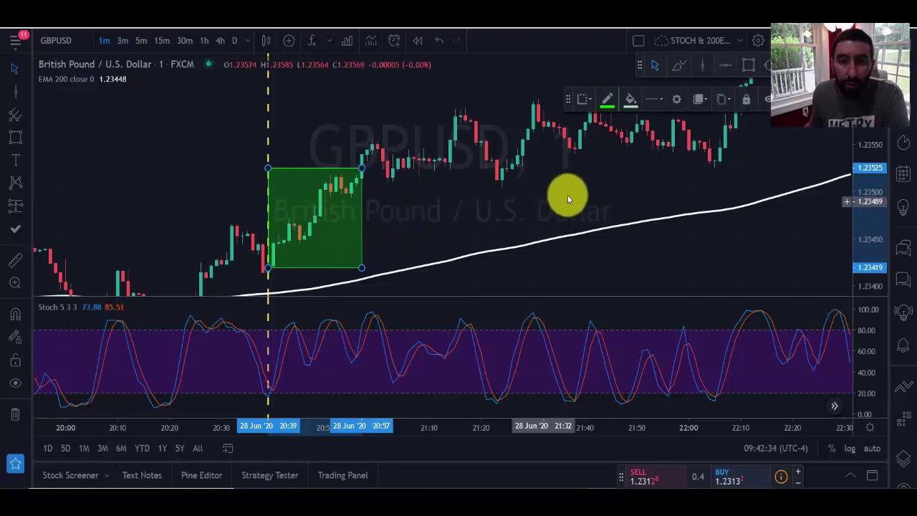
Place yellow dashed vertical lines at 21:25 on both the stochastic and the price chart
left_click_drag(568, 195, 395, 197)
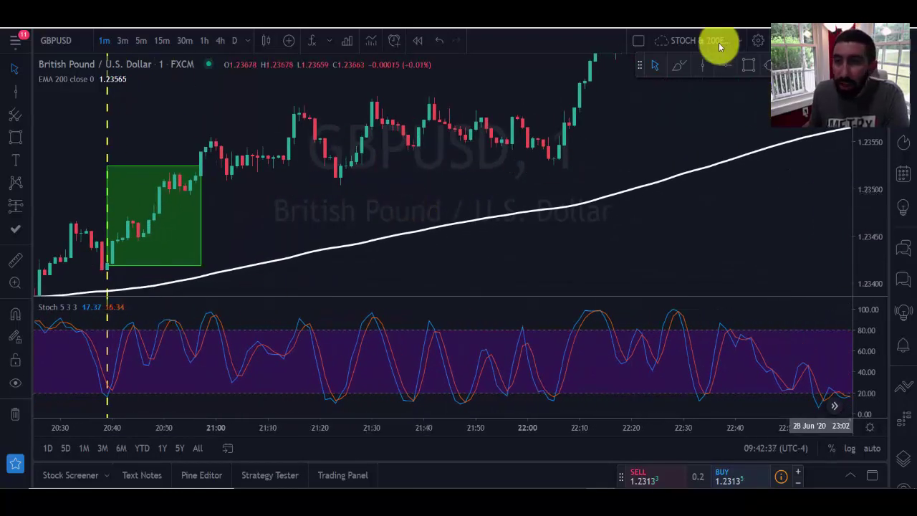
left_click(702, 66)
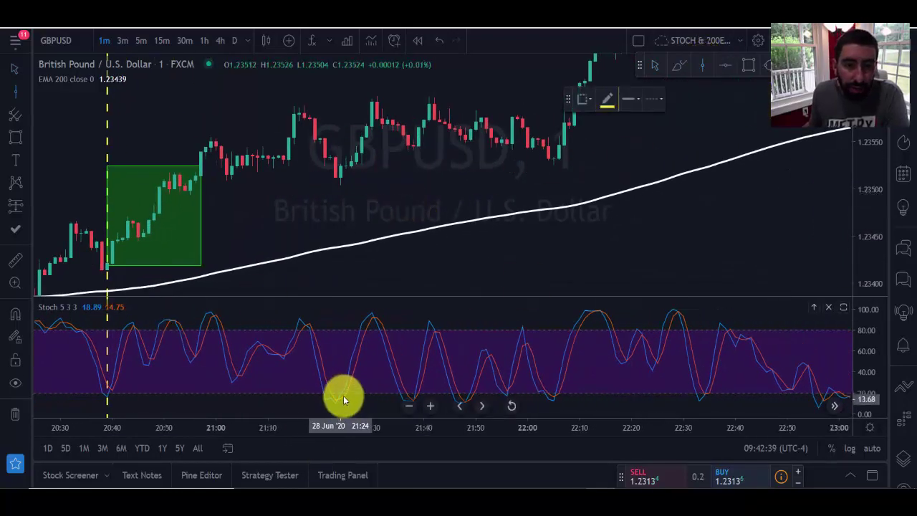
left_click(346, 395)
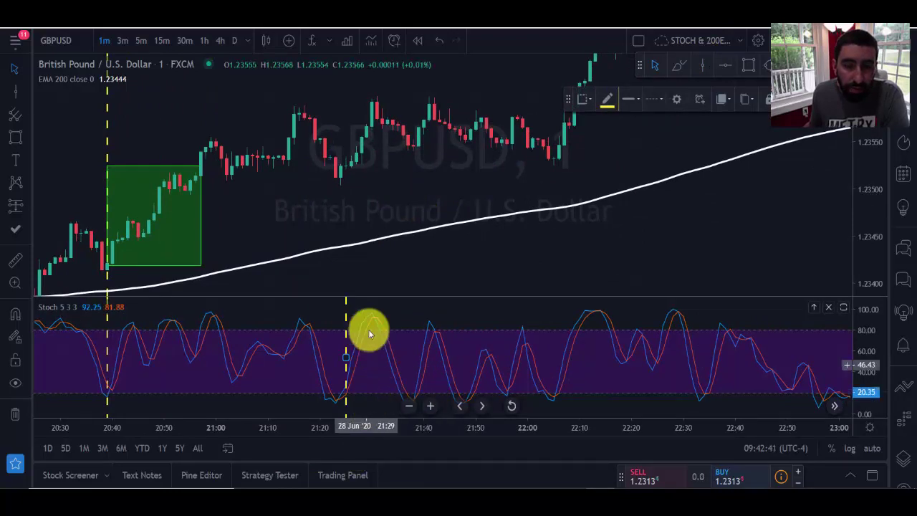
left_click(703, 66)
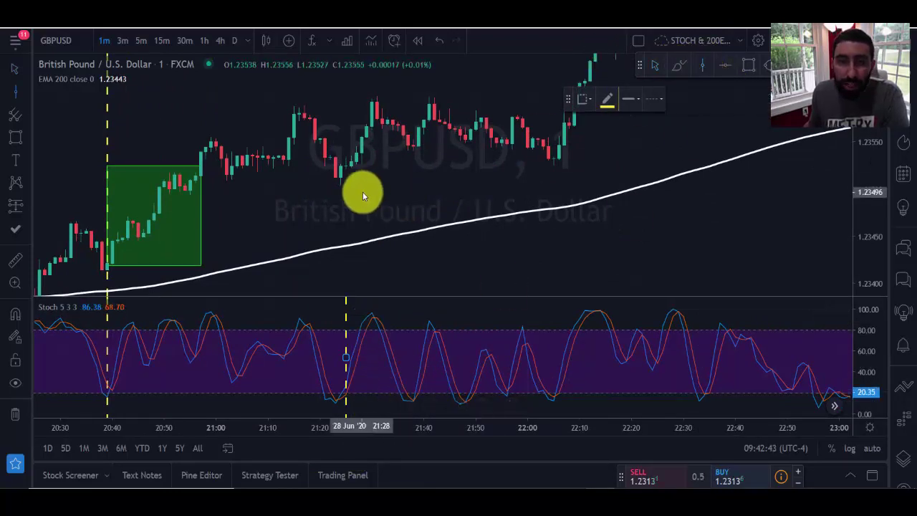
left_click(342, 175)
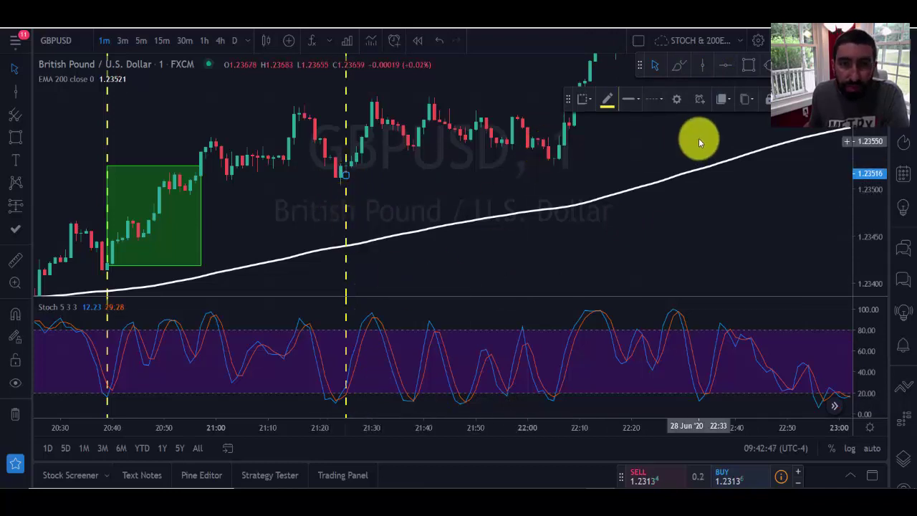
Draw a green rectangle from 21:25 to 21:27, spanning about 1.23521 to 1.23541, and measure the rise to 22:11 at 1.23623
left_click(11, 138)
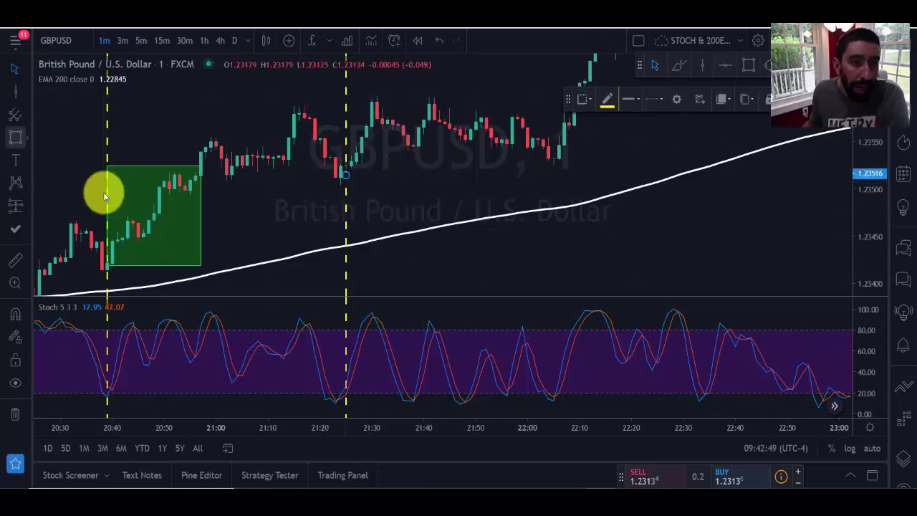
left_click_drag(346, 171, 359, 149)
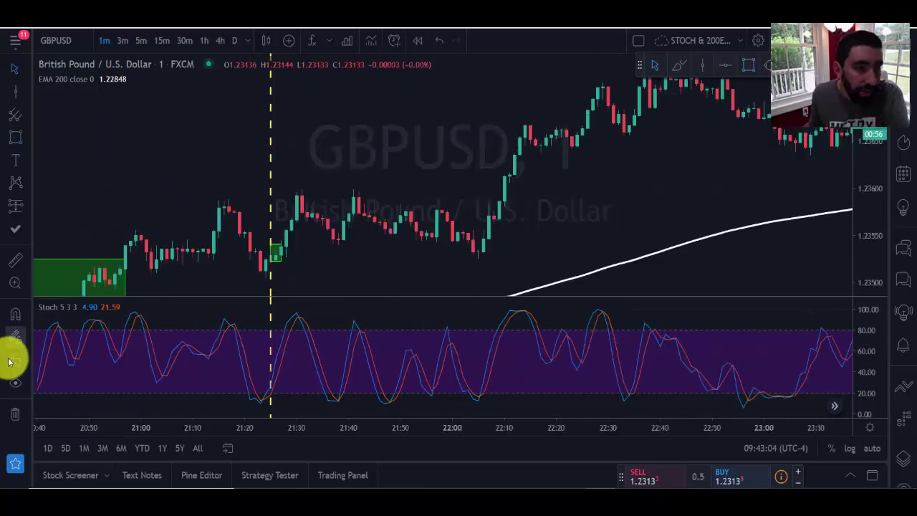
left_click(16, 259)
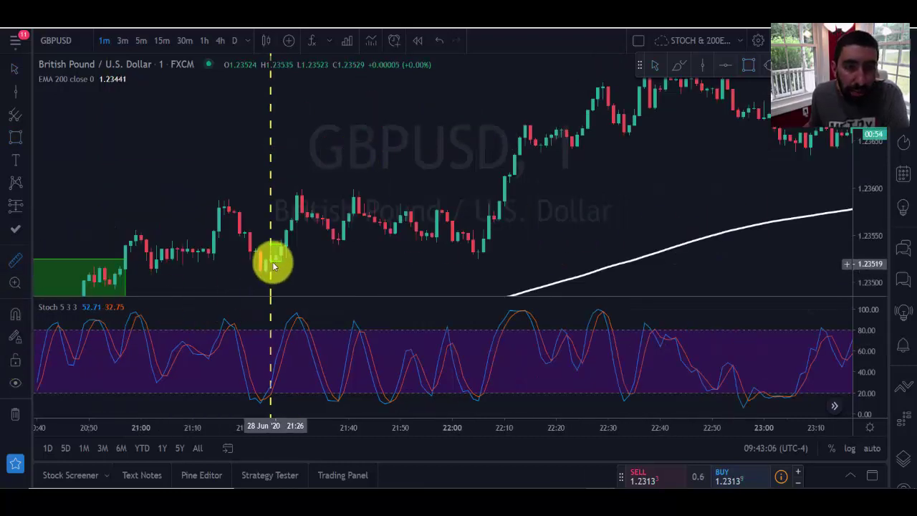
left_click(272, 263)
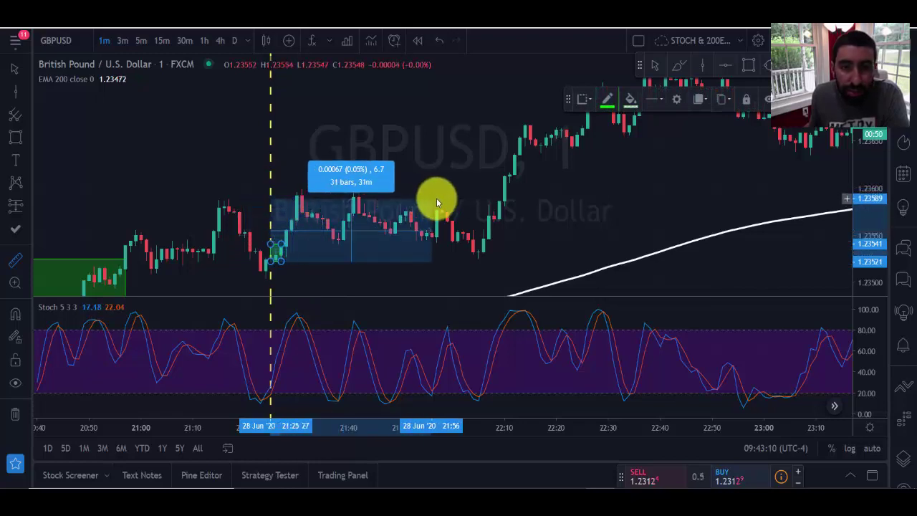
left_click(508, 166)
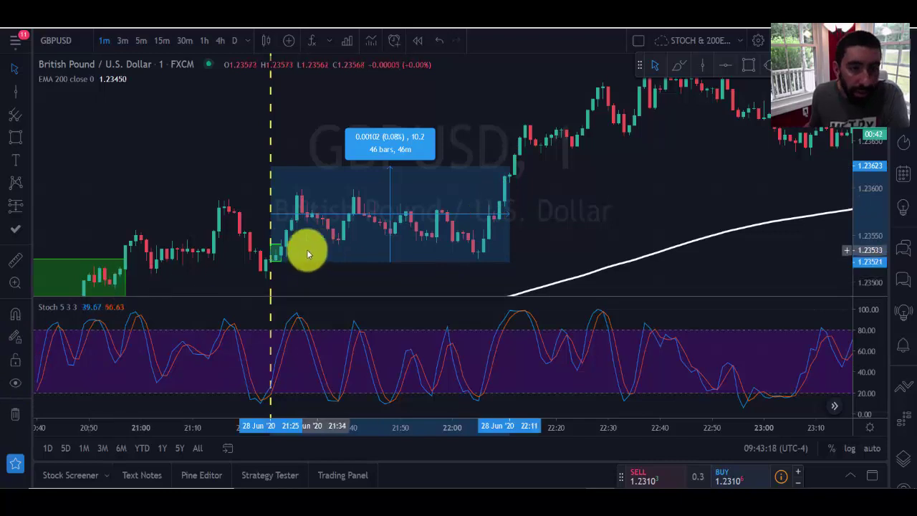
Extend the green rectangle to 22:11 and about 1.23613, and circle the entry candle near 21:25 in green with the brush
mouse_move(271, 259)
left_mouse_down()
mouse_move(368, 215)
mouse_move(509, 178)
left_mouse_up()
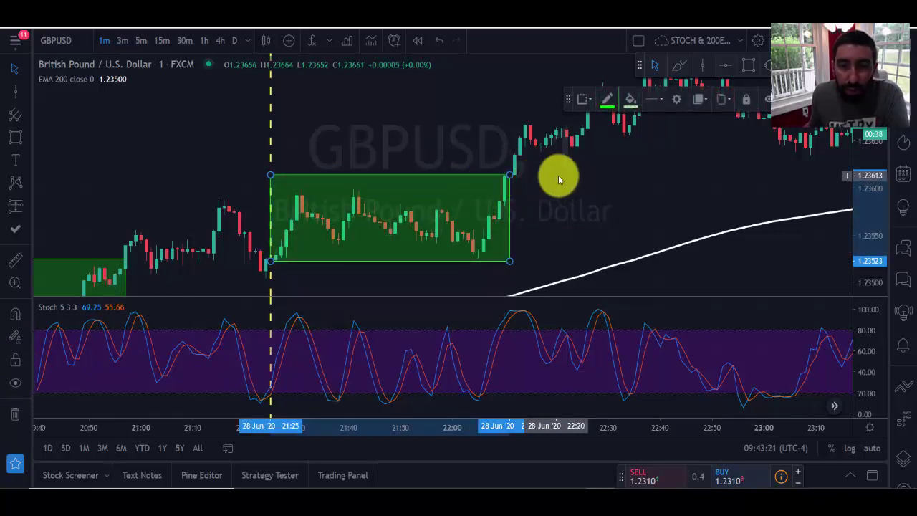
scroll(589, 251, "down", 4)
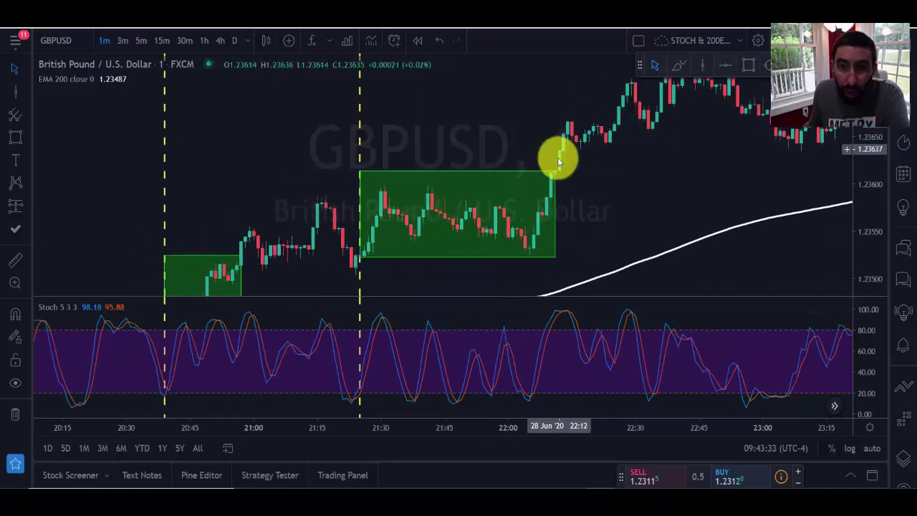
key("alt+b")
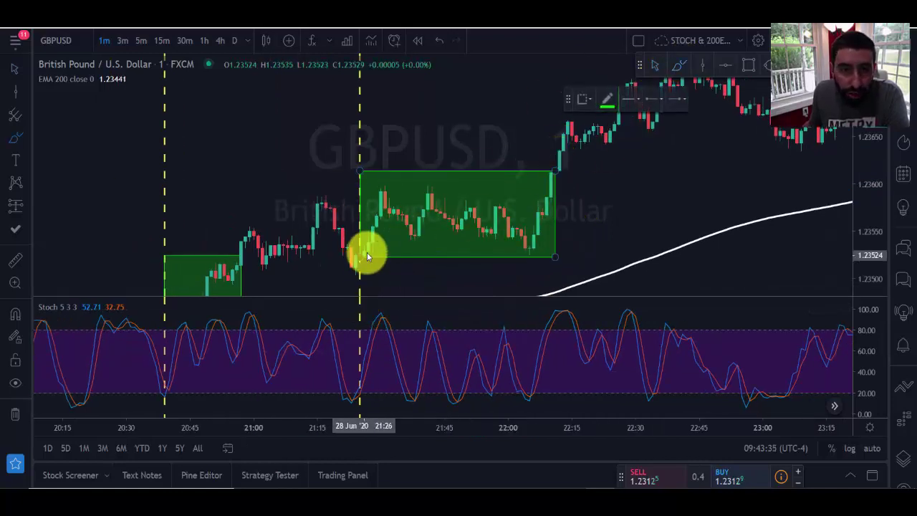
left_click_drag(366, 258, 355, 251)
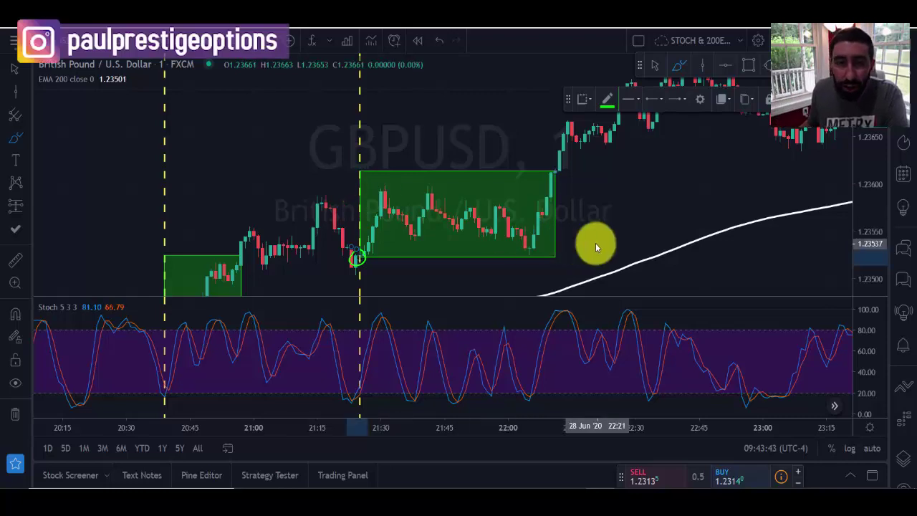
Place yellow dashed vertical lines at 21:39 on both the stochastic and the price chart
left_click(703, 68)
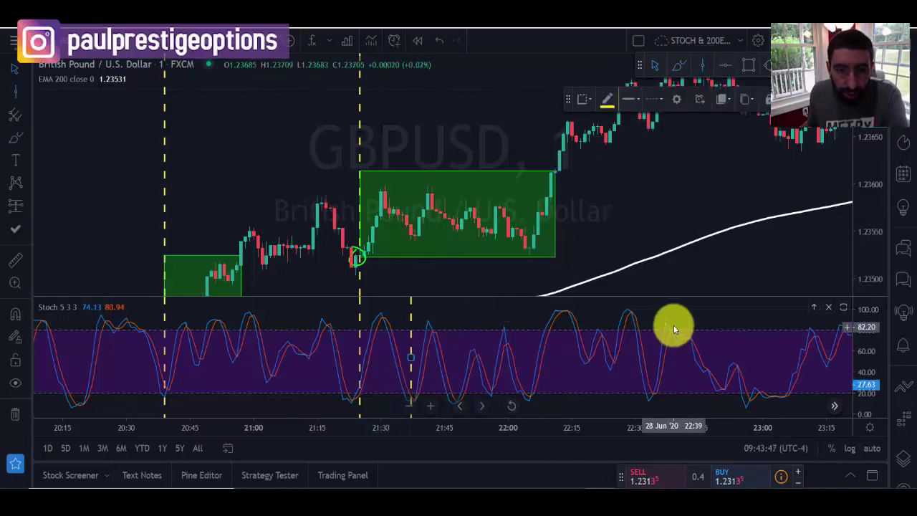
left_click(411, 350)
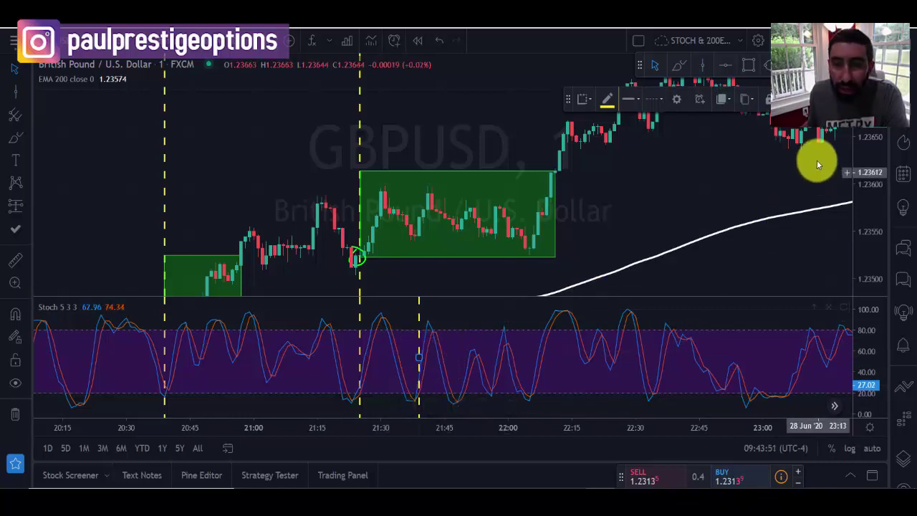
left_click(420, 226)
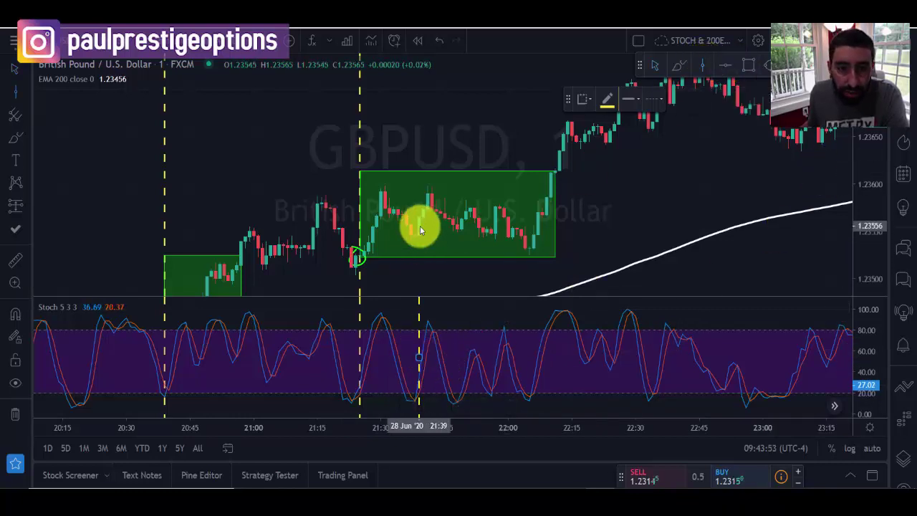
Draw a rectangle from 21:39 to 21:41, spanning about 1.23545 to 1.23594, and fill it blue
key("alt+shift+r")
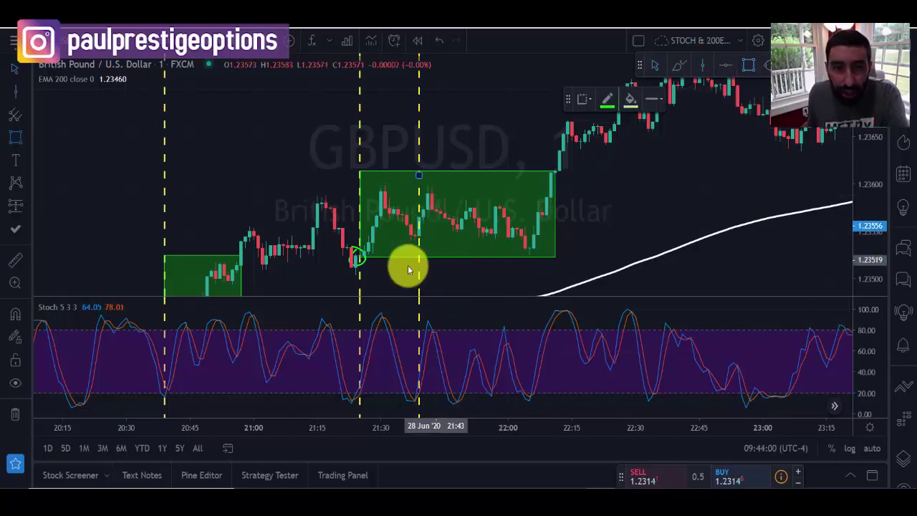
left_click(420, 235)
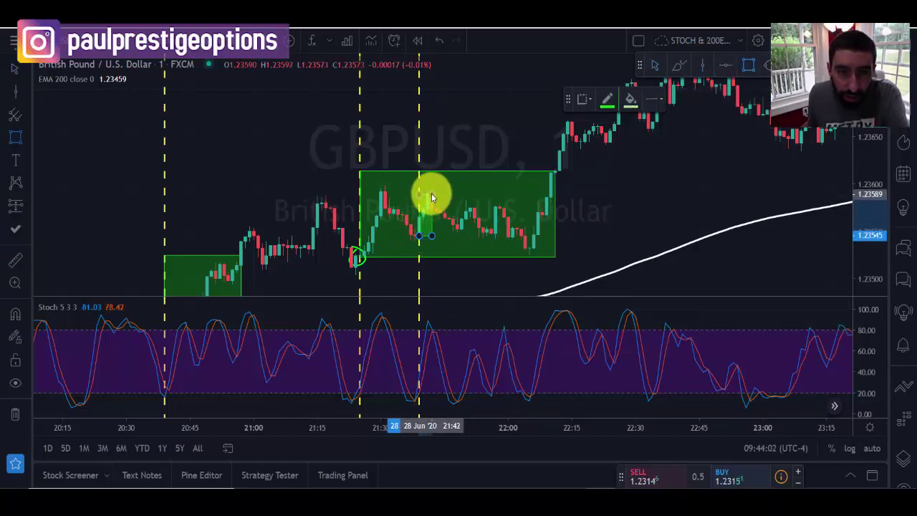
left_click(428, 191)
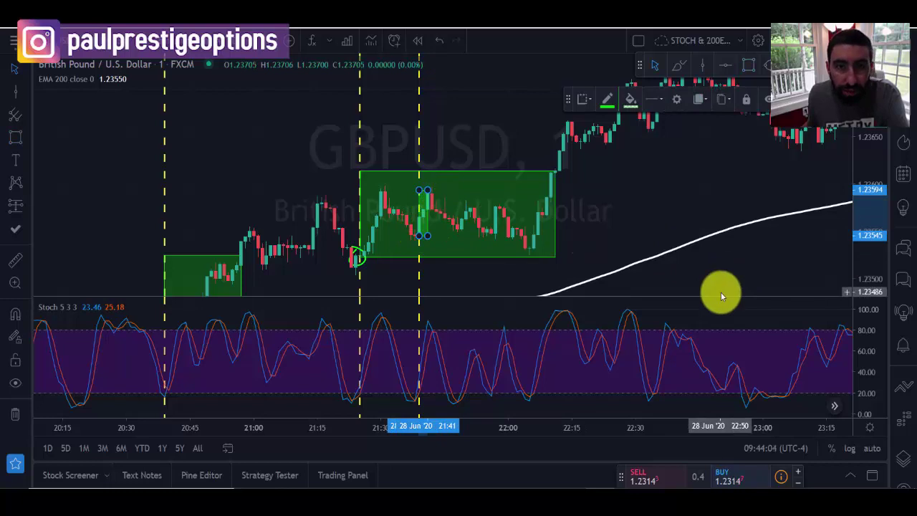
left_click(630, 100)
left_click(706, 138)
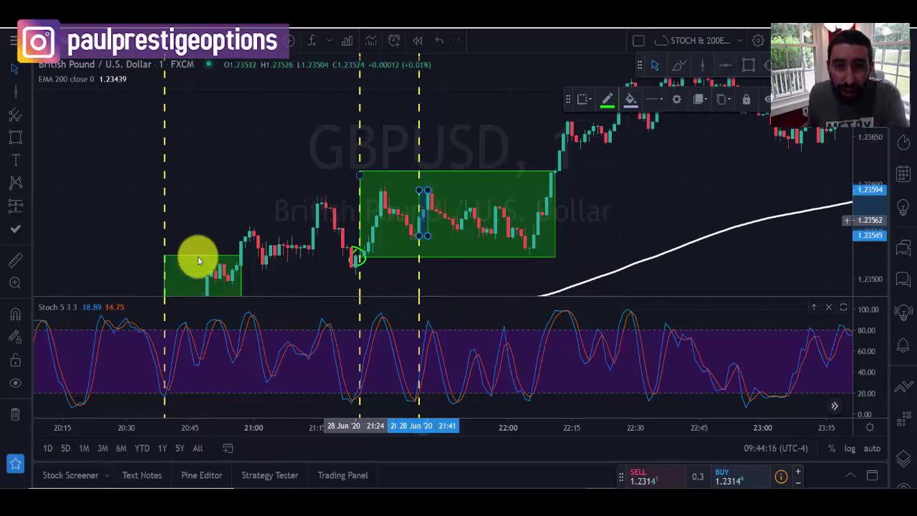
Measure the rise from 21:38 at 1.23545 to 22:13 at 1.23650, and extend the blue rectangle to 22:13 and about 1.23651
left_click(16, 260)
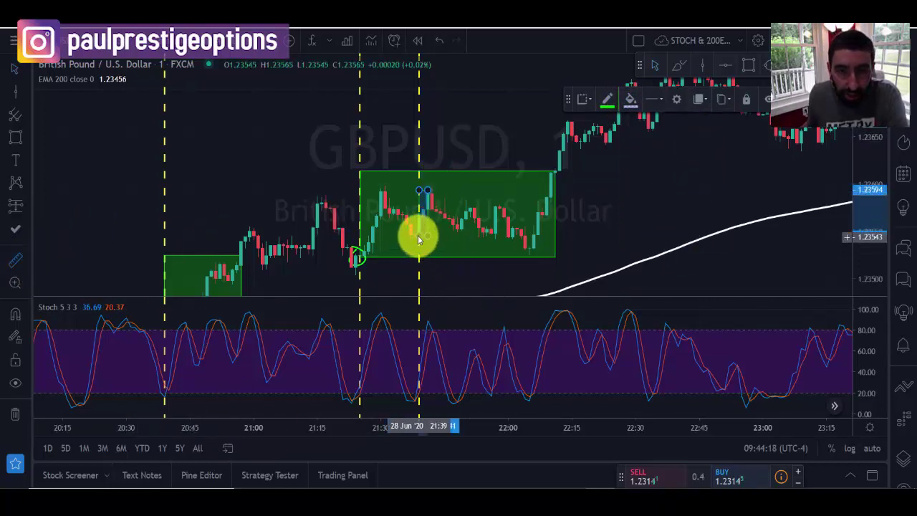
left_click(421, 237)
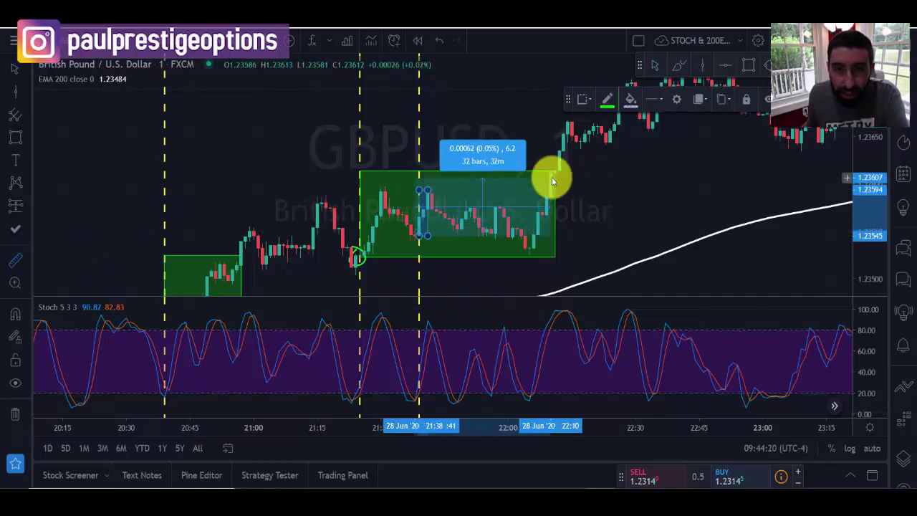
left_click(563, 141)
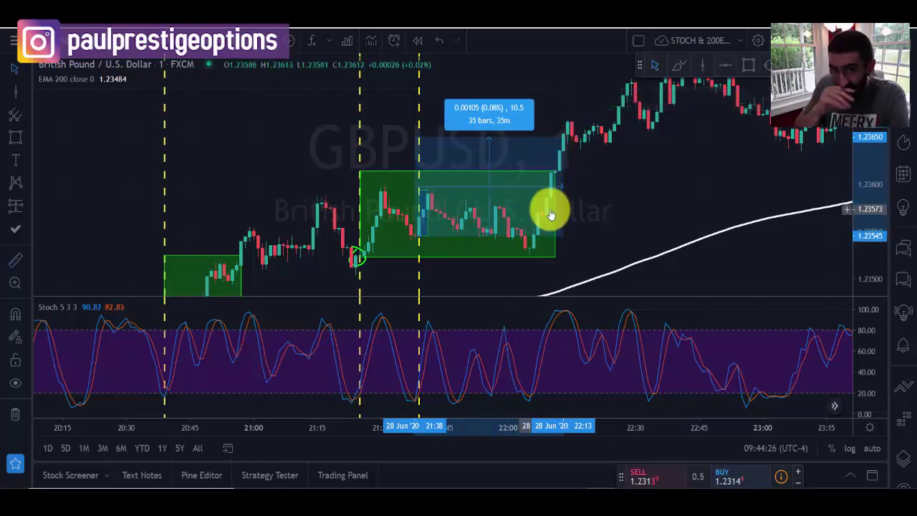
left_click(512, 150)
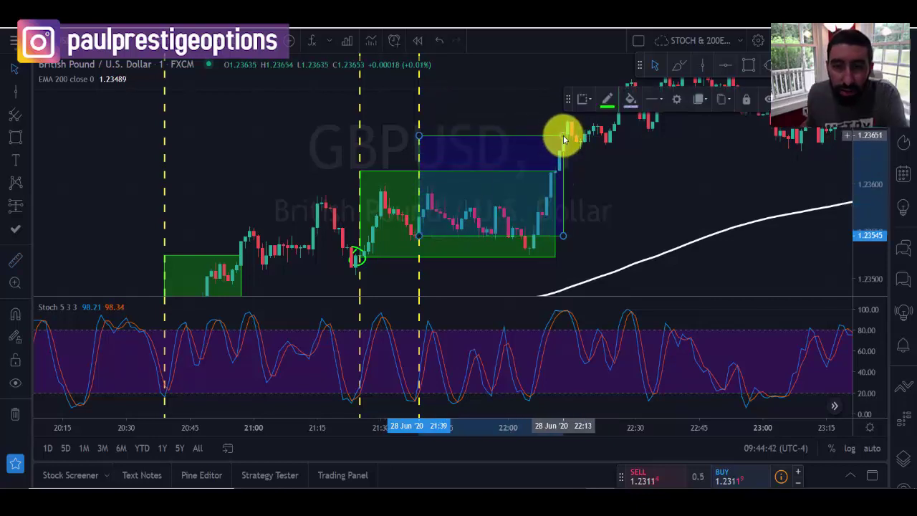
left_click(712, 185)
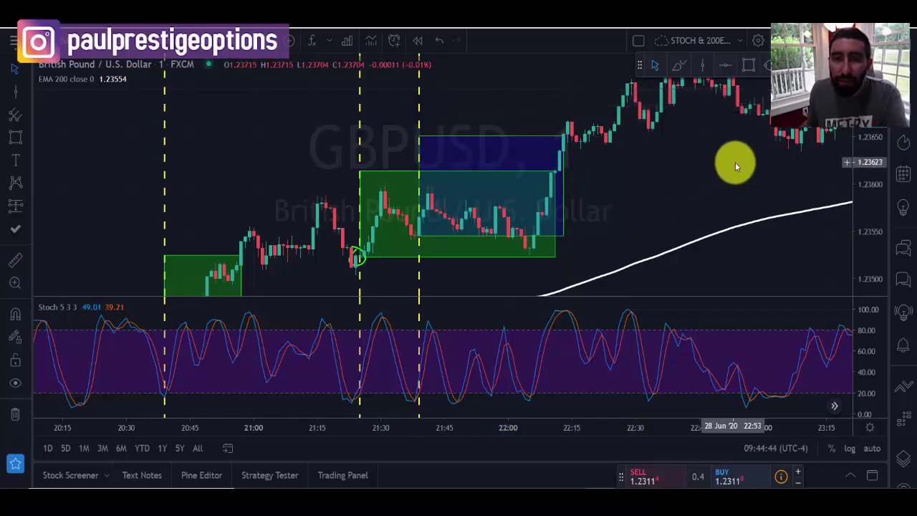
Place yellow dashed vertical lines at 21:49 on both the stochastic and the price chart
left_click_drag(735, 162, 639, 90)
left_click(701, 66)
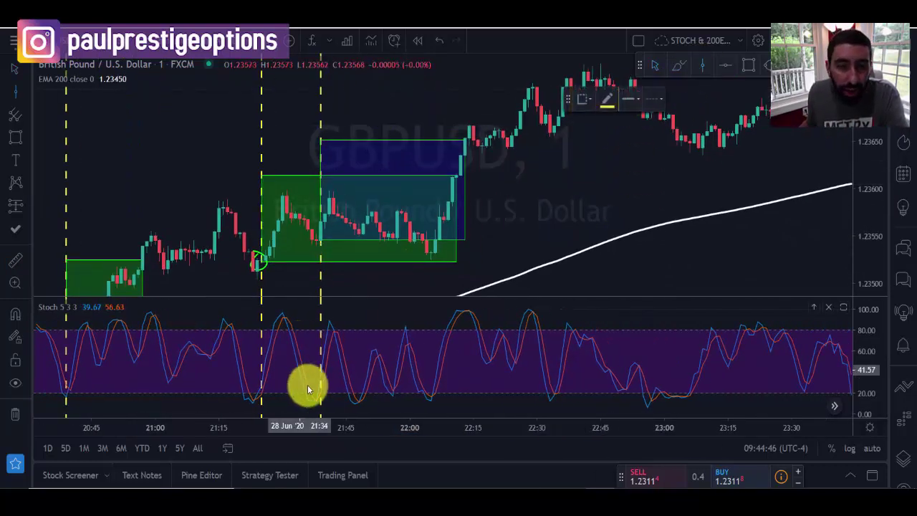
left_click(363, 395)
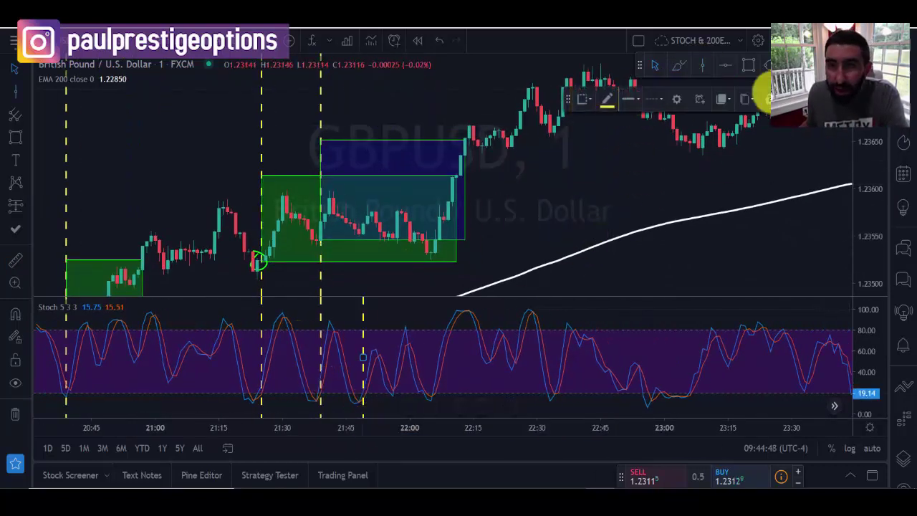
left_click(702, 65)
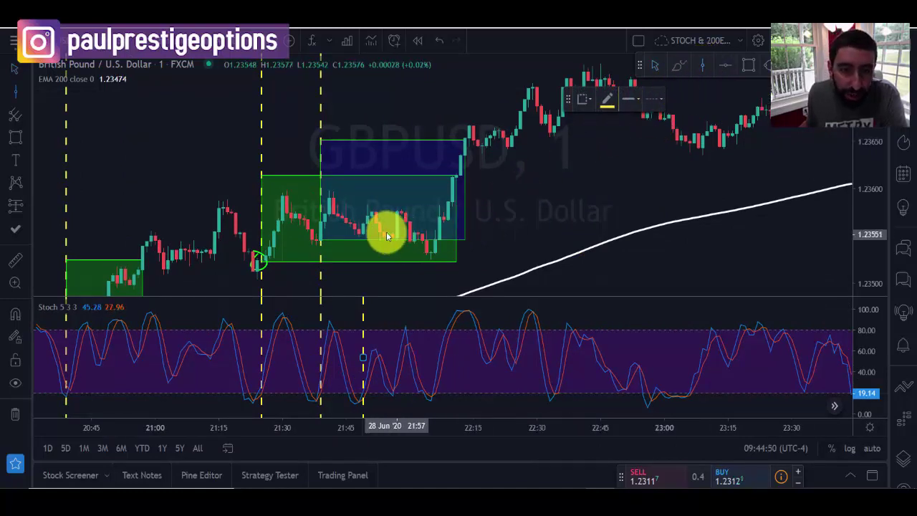
left_click(361, 232)
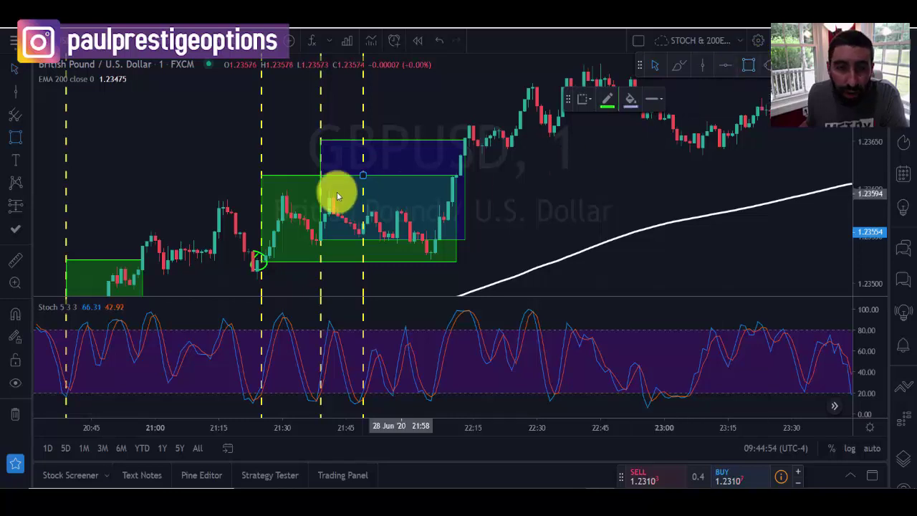
Draw a blue rectangle from 21:49 to 21:51, spanning about 1.23555 to 1.23580
left_click(749, 64)
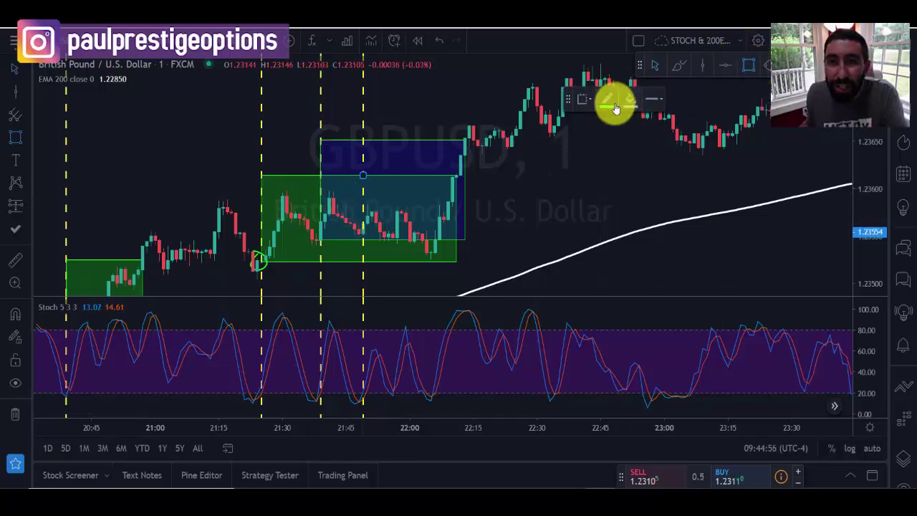
left_click(374, 210)
left_click(384, 221)
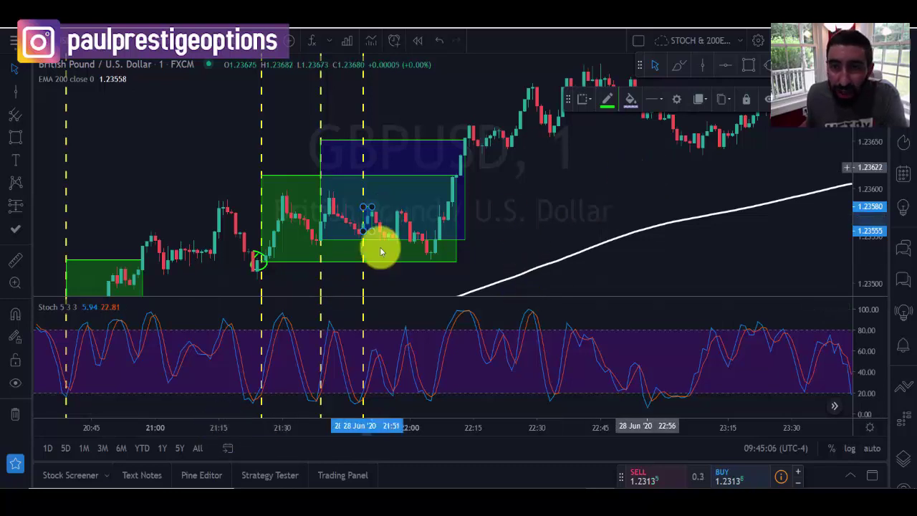
Measure the rise from the 21:49 entry, and extend its blue rectangle to 22:13 and about 1.23651
left_click(15, 260)
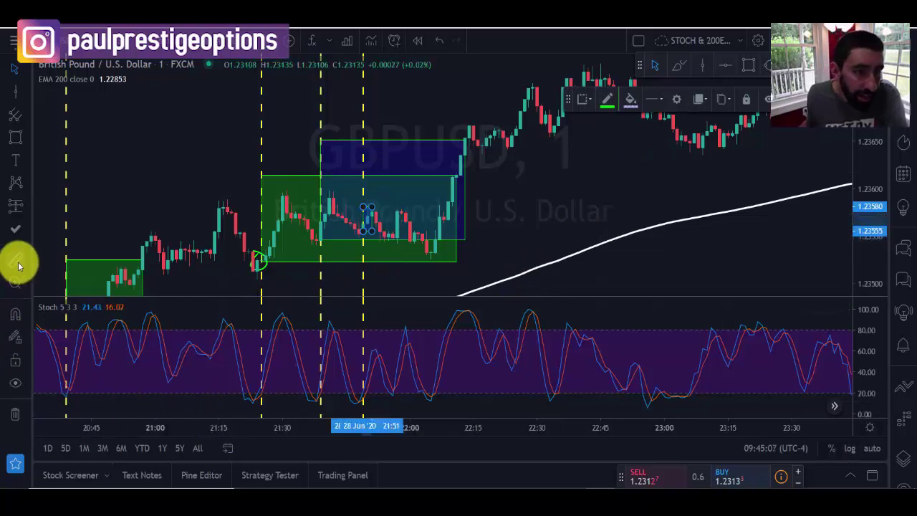
left_click(365, 234)
left_click_drag(365, 234, 468, 140)
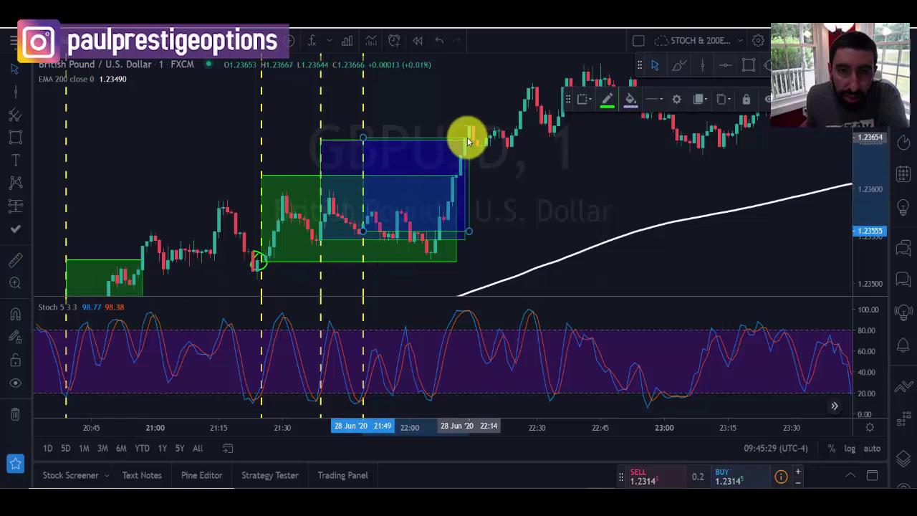
Change the fill of the rectangle starting at 21:49 to yellow
left_click(631, 100)
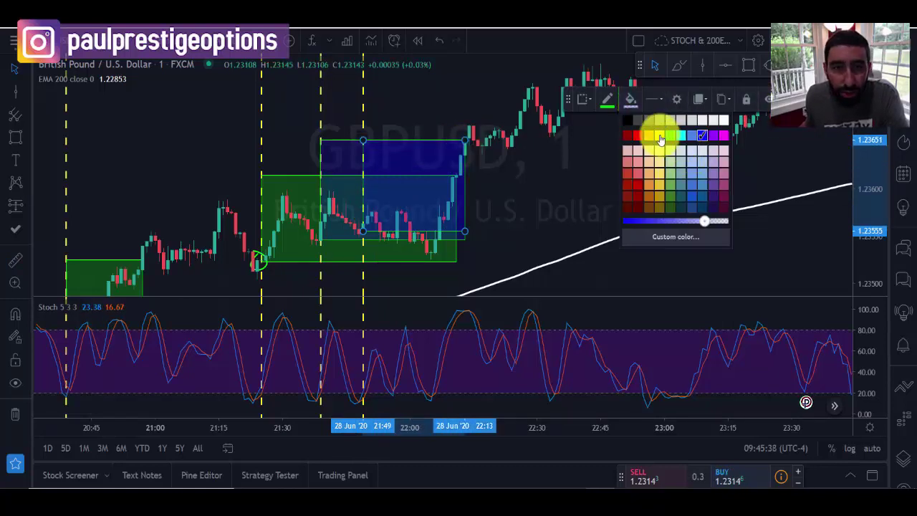
left_click(661, 138)
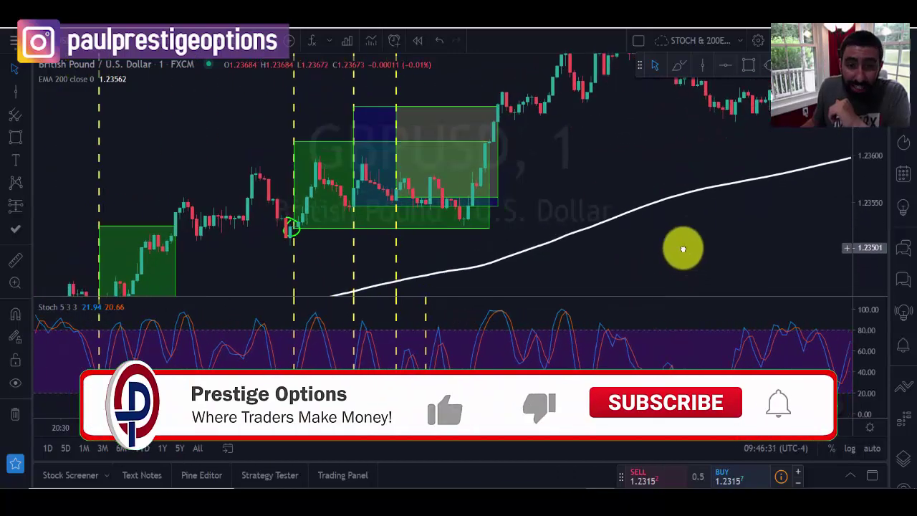
left_click_drag(683, 249, 387, 265)
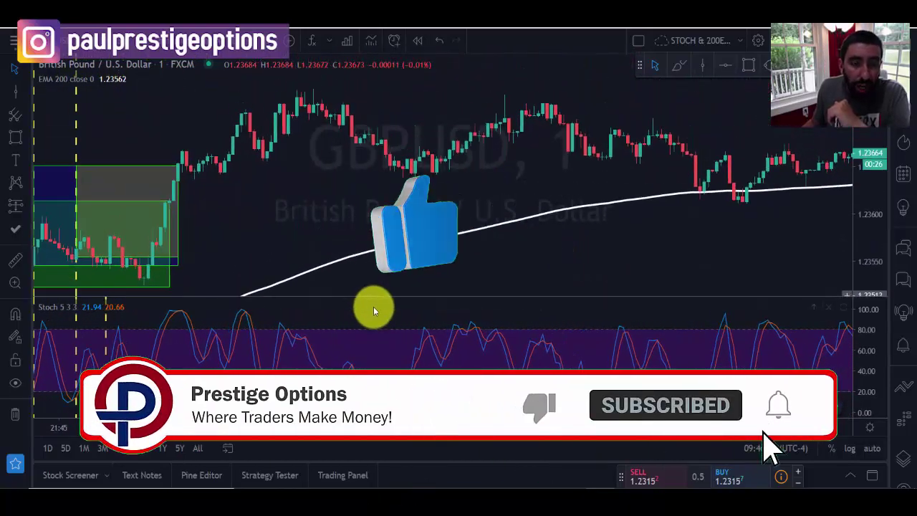
left_click_drag(370, 306, 456, 287)
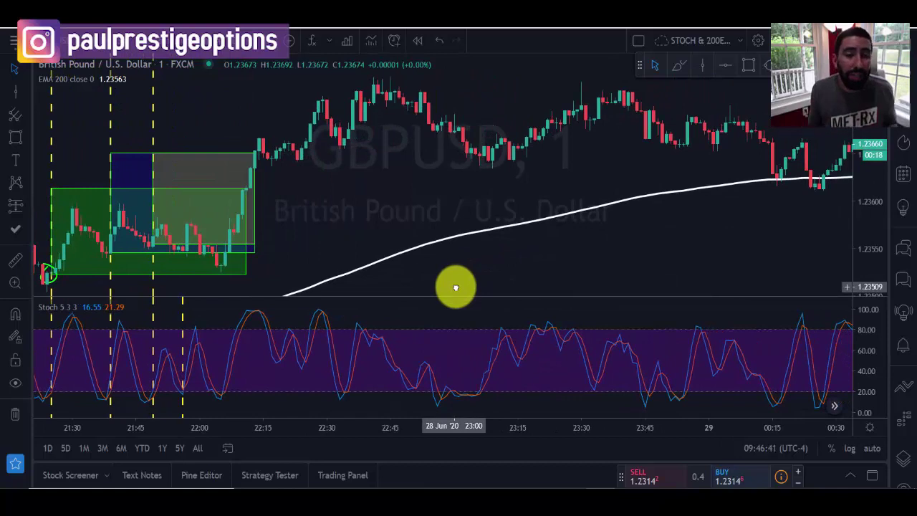